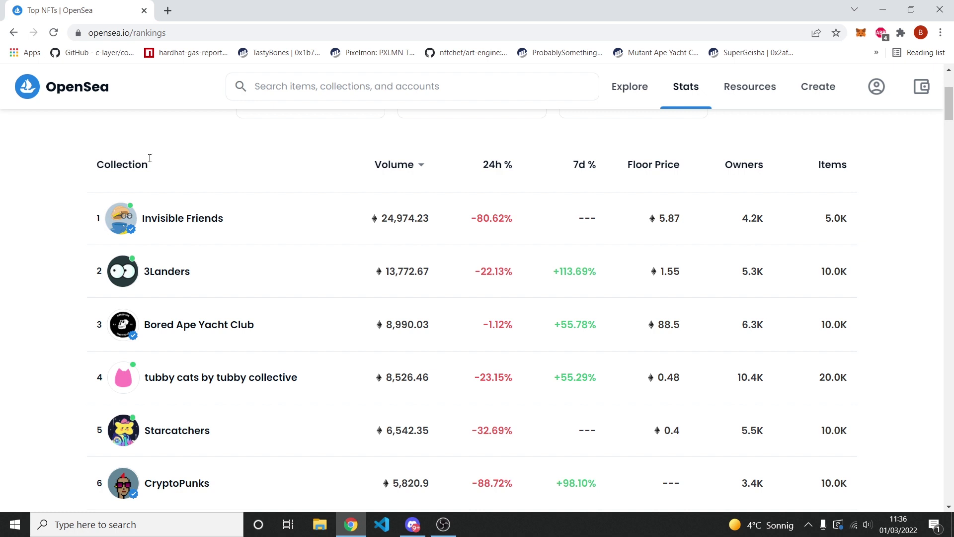
Open the Bored Ape Yacht Club collection from the rankings and view its item 8520.
click(187, 330)
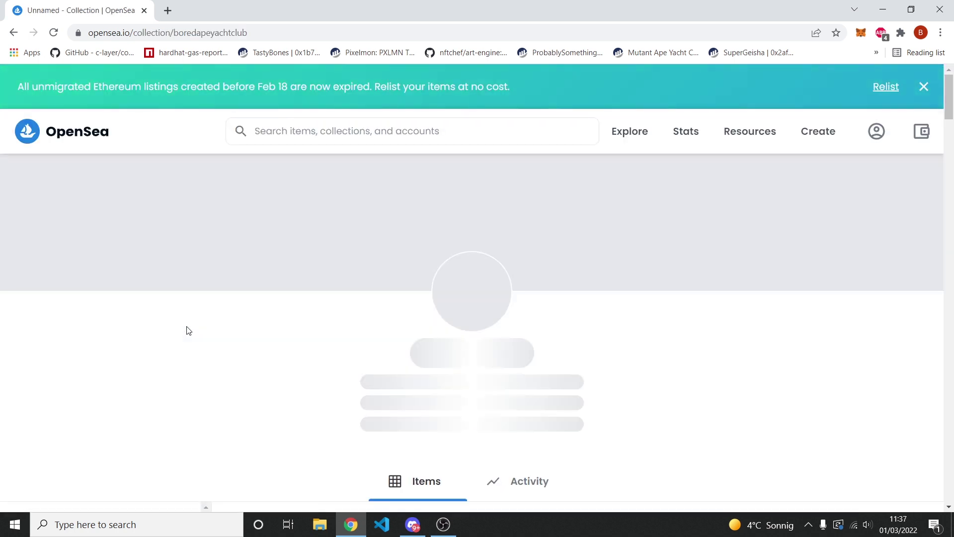
scroll(187, 330, down, 6)
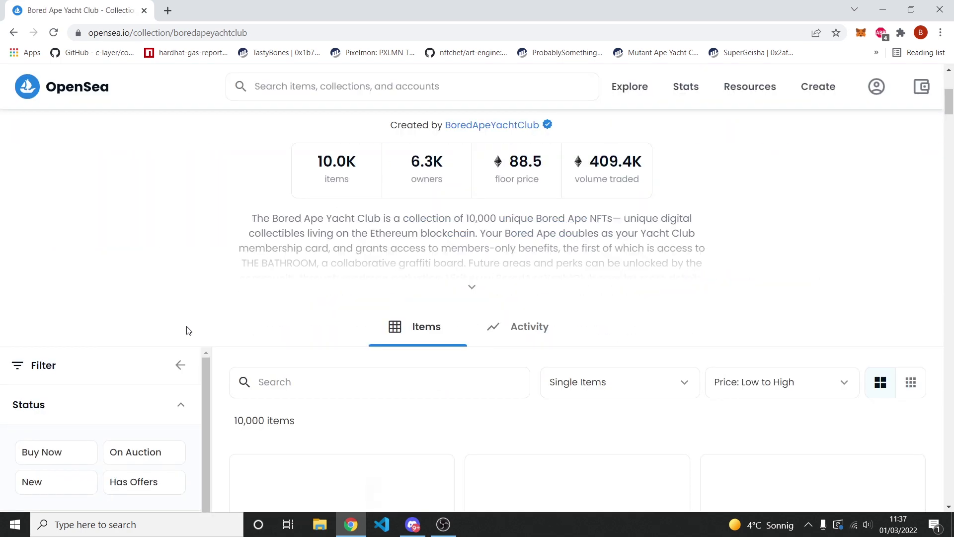
scroll(368, 252, down, 2)
click(329, 327)
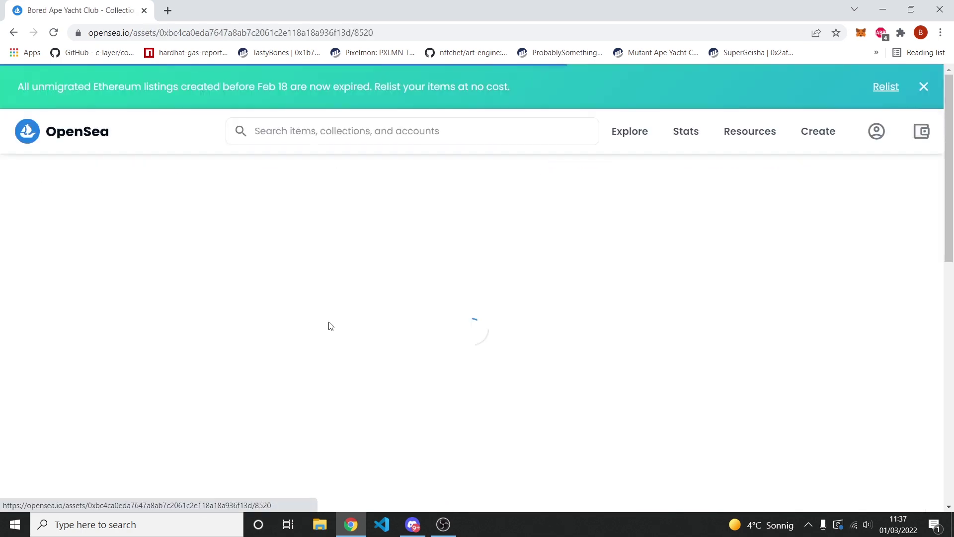
Expand the details of Bored Ape 8520 and follow its contract address to Etherscan.
scroll(330, 326, down, 4)
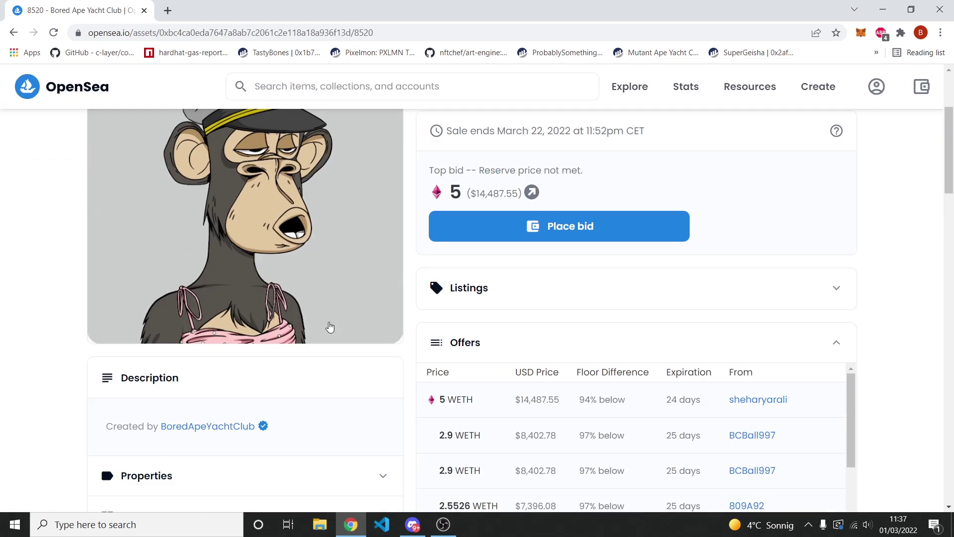
scroll(330, 326, down, 2)
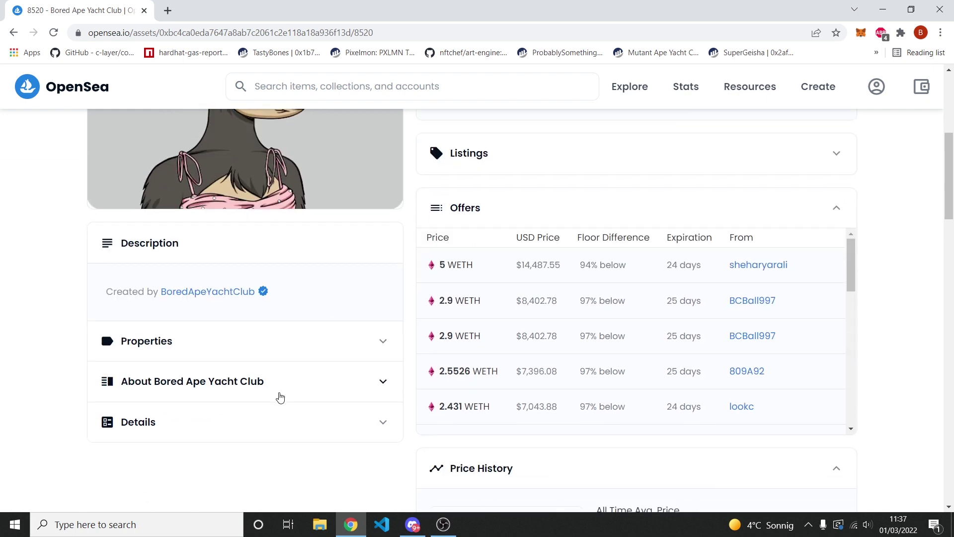
click(198, 429)
scroll(197, 429, down, 2)
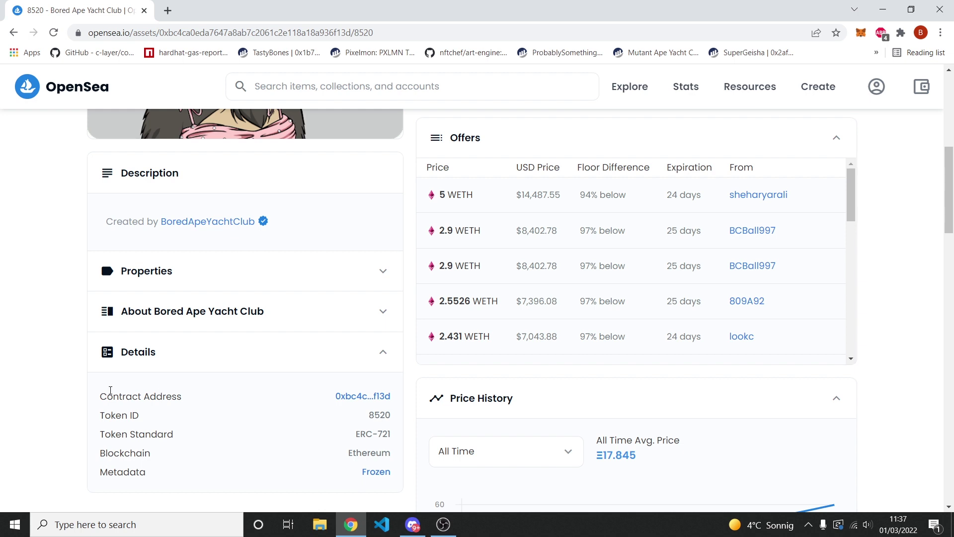
click(354, 398)
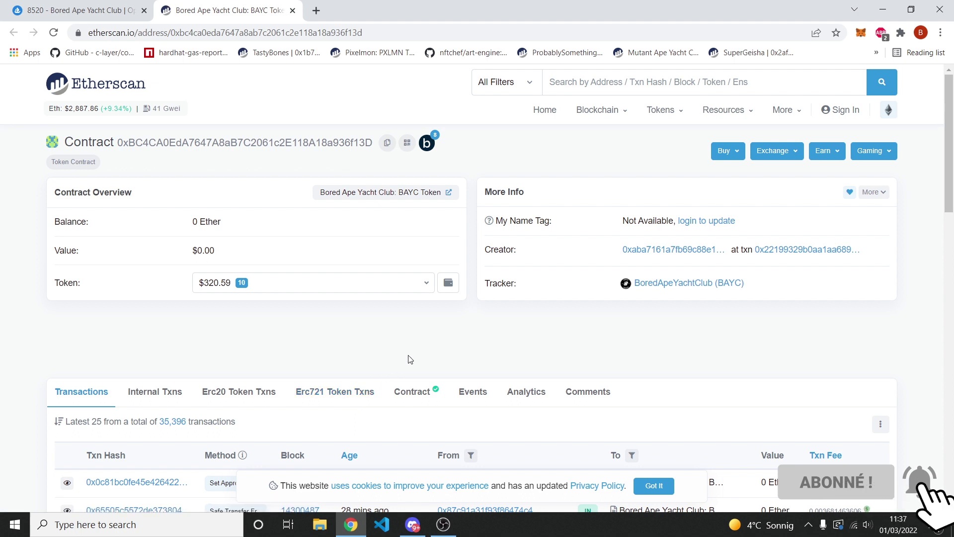
Show the Bored Ape Yacht Club contract's code and look through its Solidity source.
click(407, 396)
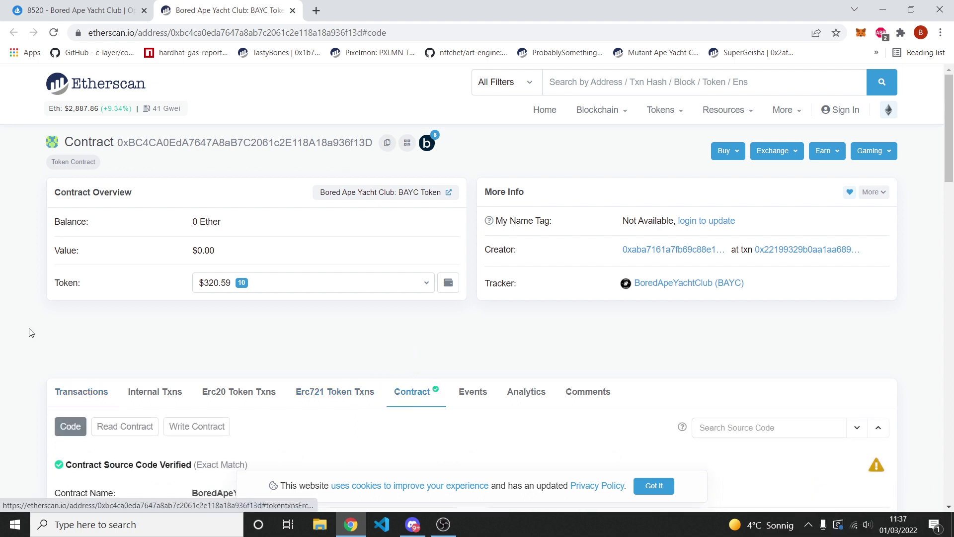
scroll(30, 332, down, 4)
scroll(30, 332, down, 2)
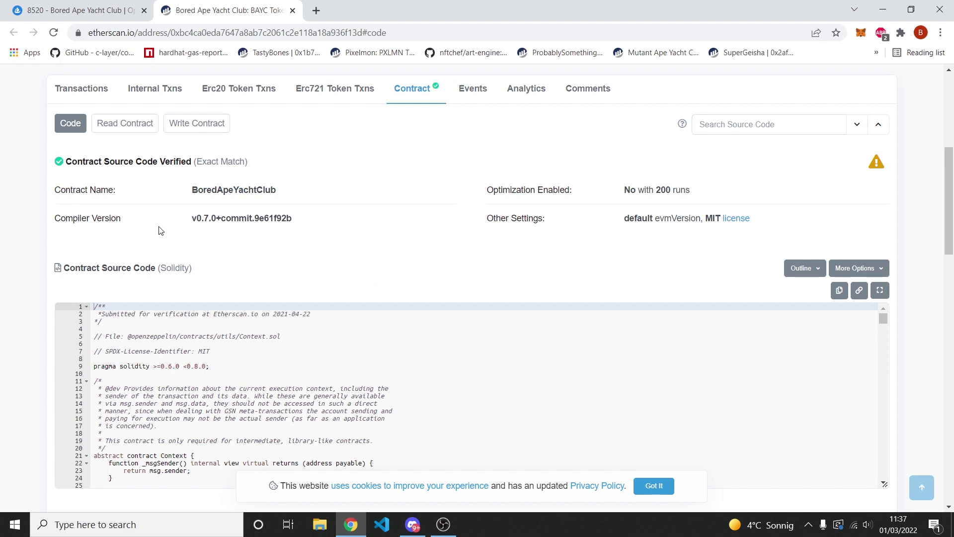
scroll(16, 251, down, 1)
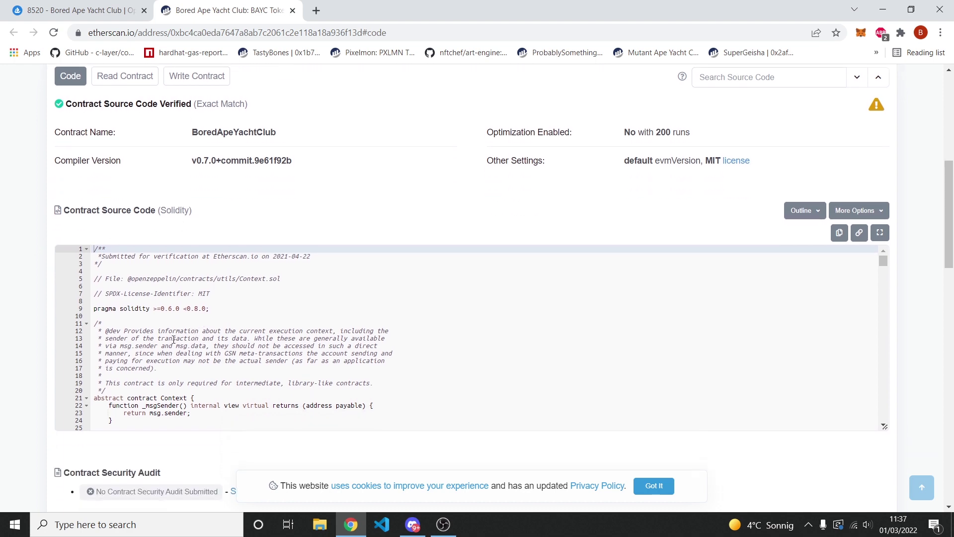
scroll(174, 340, down, 15)
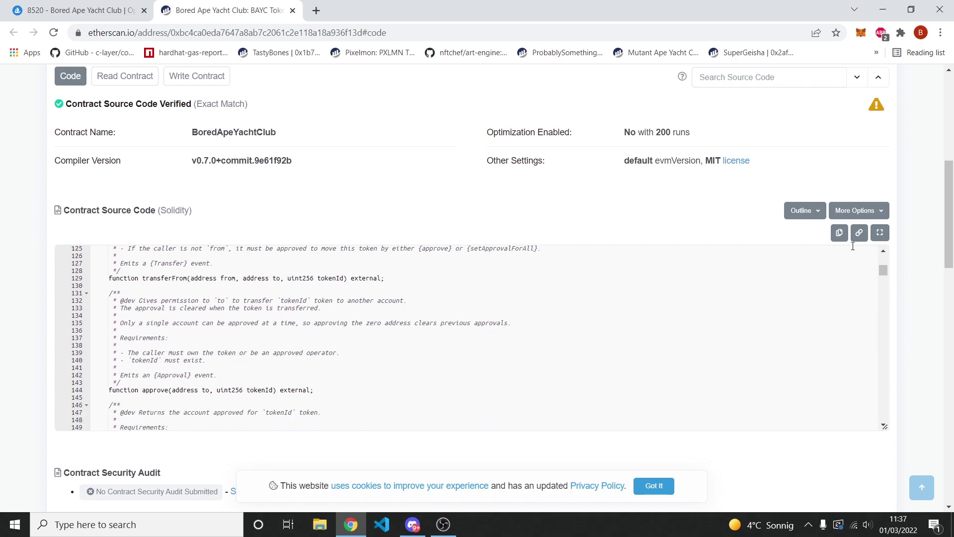
drag(882, 271, 895, 247)
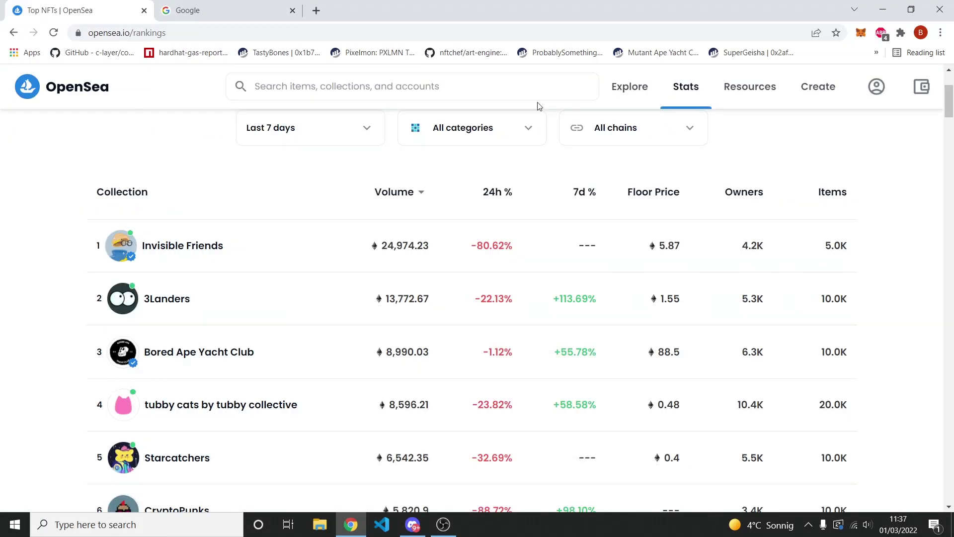
Search Google for "azuki nft etherscan" and open the Azuki (AZUKI) Token Tracker result.
mouse_move(700, 95)
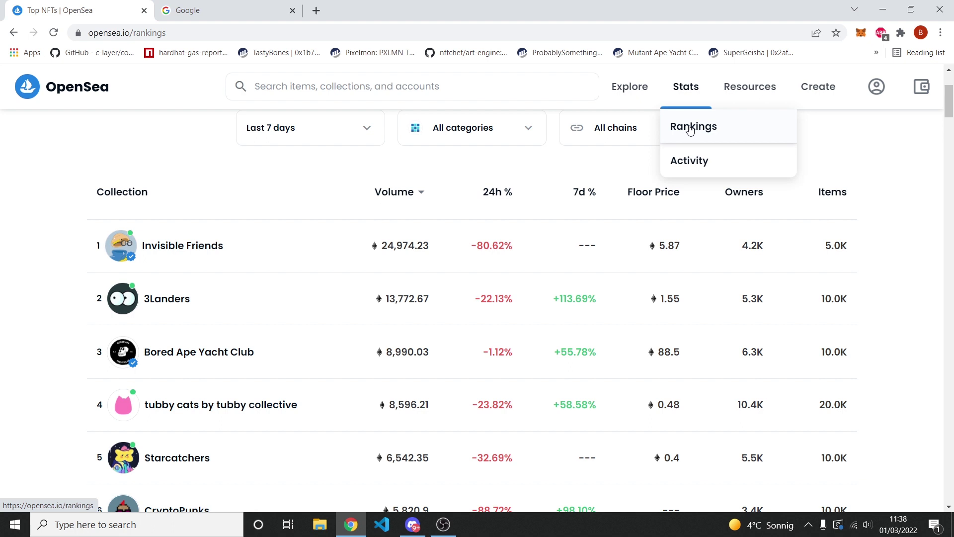
click(257, 9)
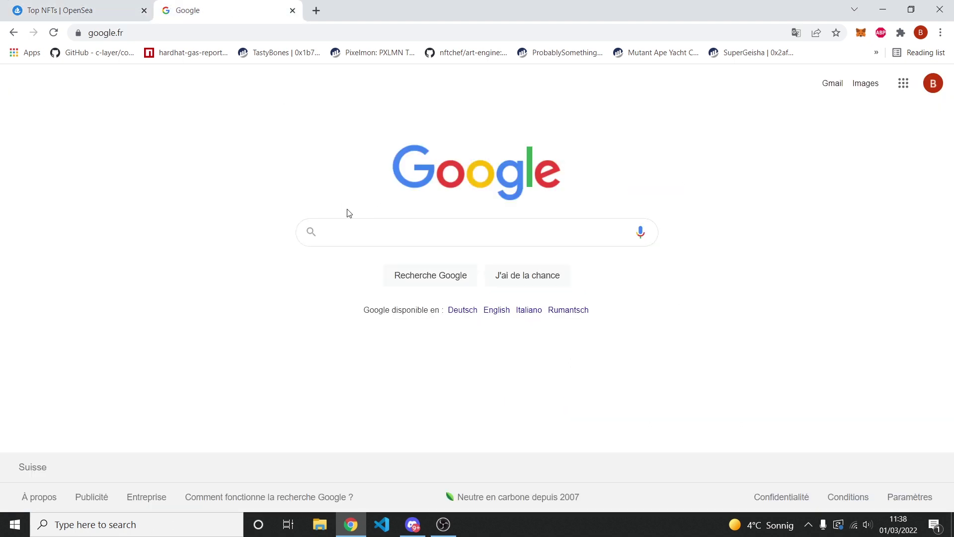
text(azeu)
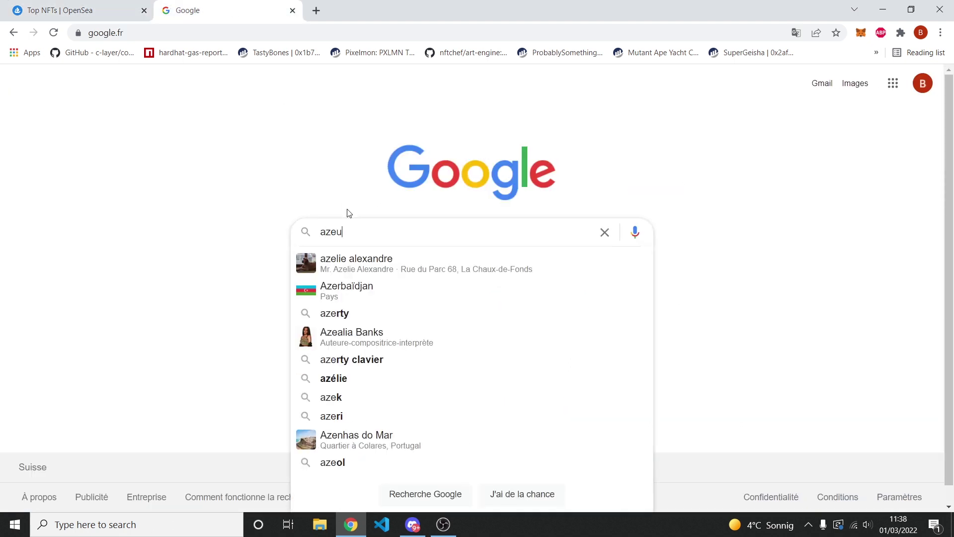
key(BackSpace)
text(ouk)
key(BackSpace)
key(BackSpace)
key(BackSpace)
text(uki )
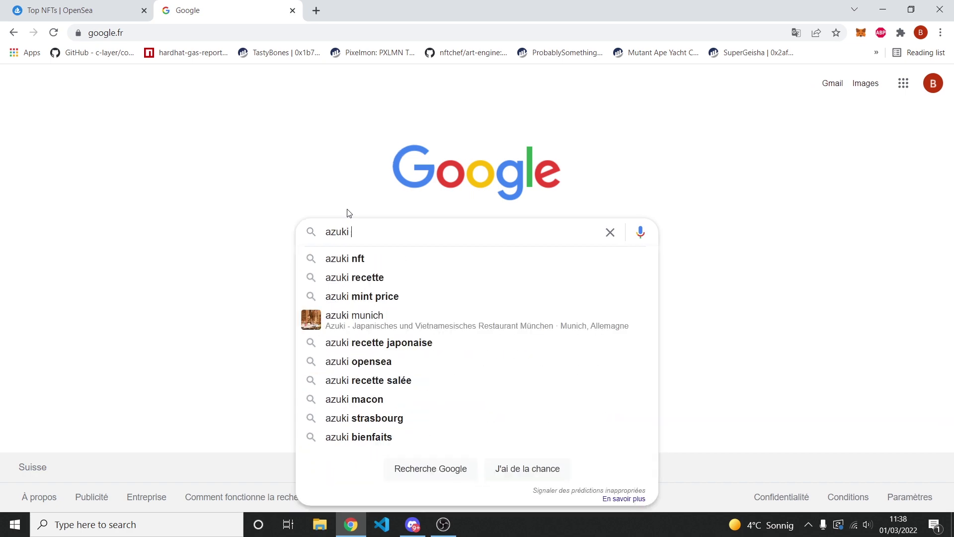
text(nft e)
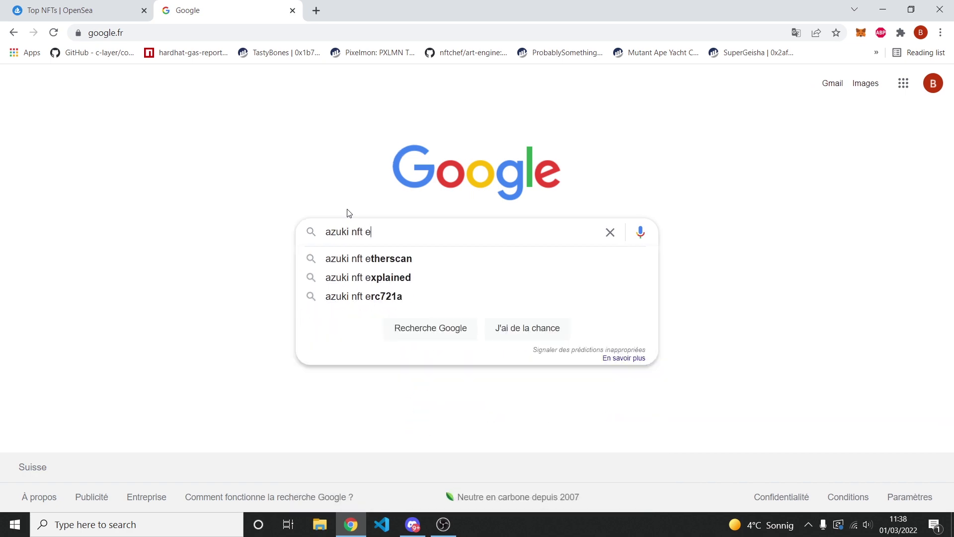
text(therscan)
key(Return)
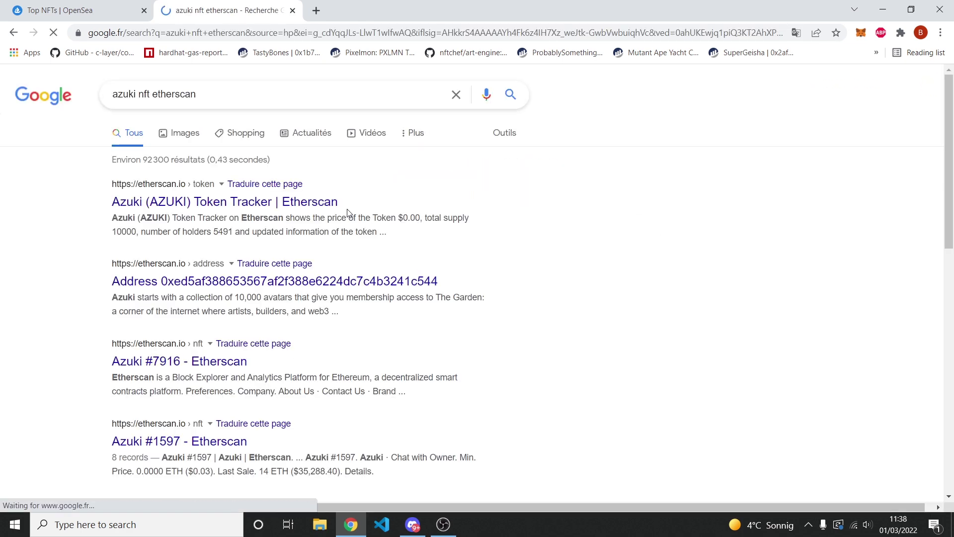
click(237, 204)
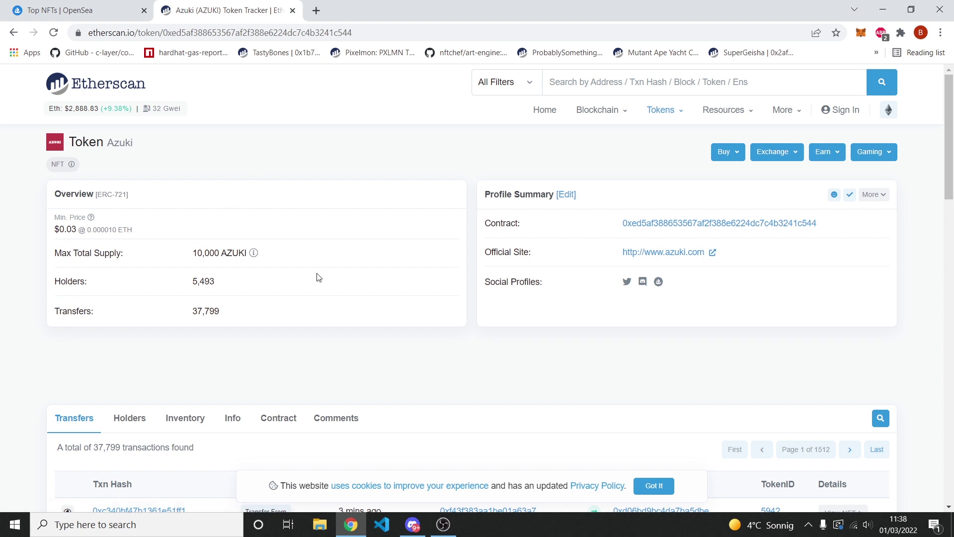
Go from the Azuki token page to its contract address page and show the contract's code.
scroll(319, 277, down, 1)
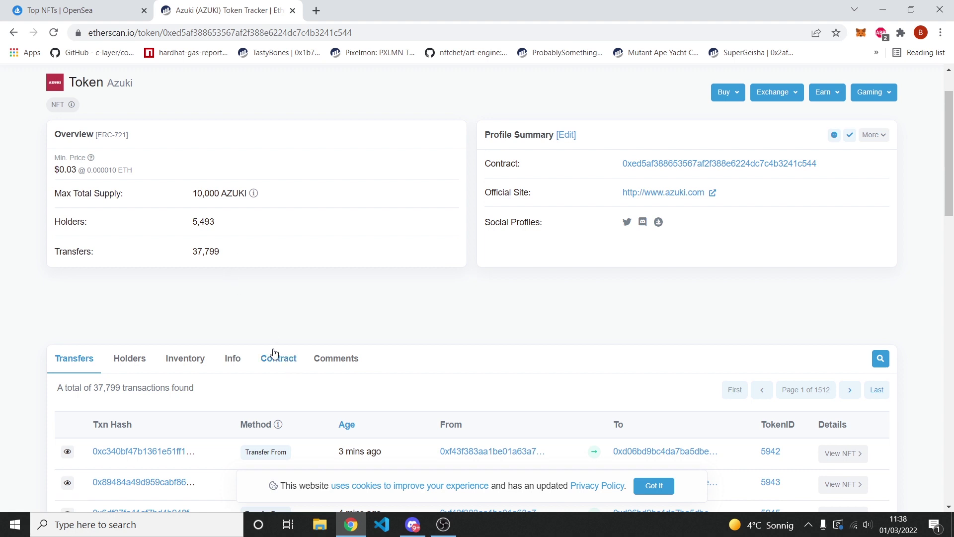
click(282, 363)
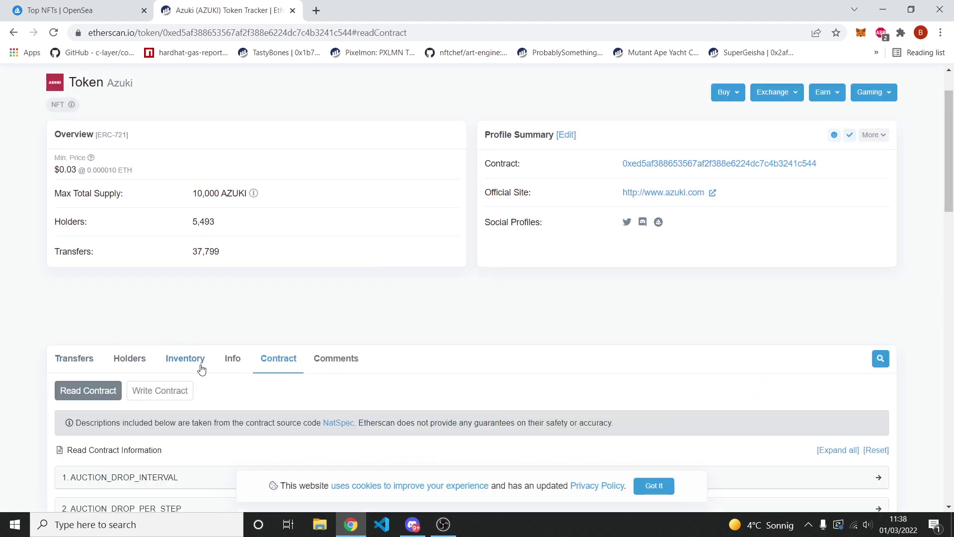
click(664, 170)
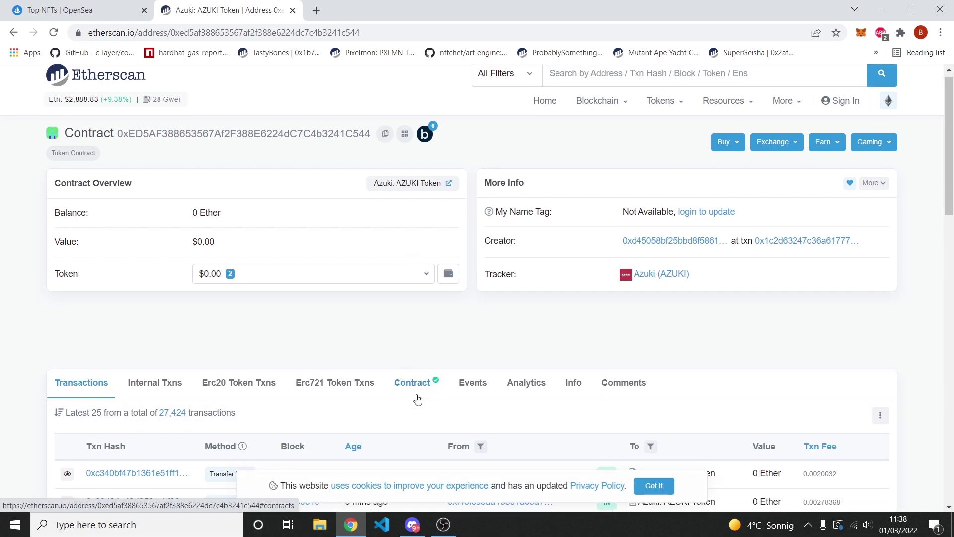
click(413, 384)
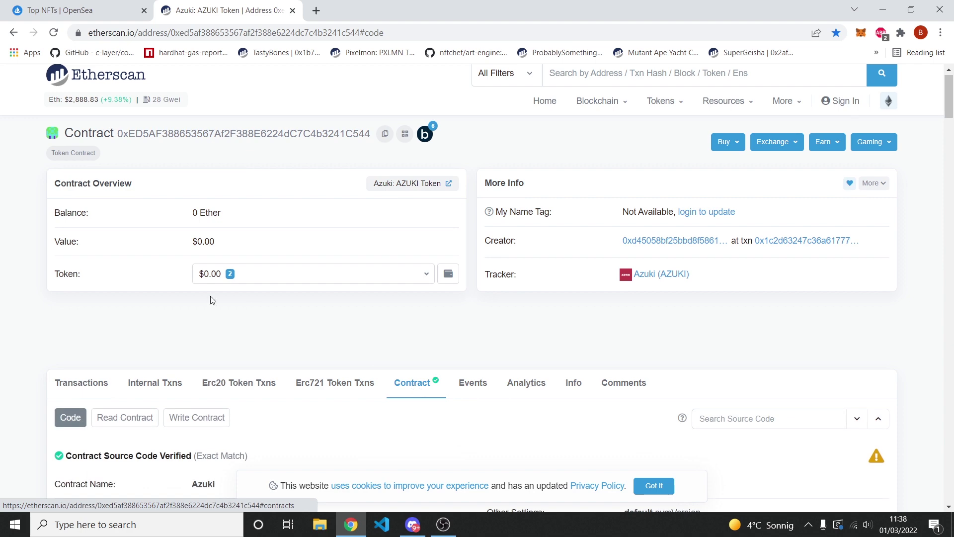
Examine the Azuki contract's source files, reading through Azuki.sol and the files listed below it.
scroll(212, 296, down, 4)
scroll(55, 275, down, 4)
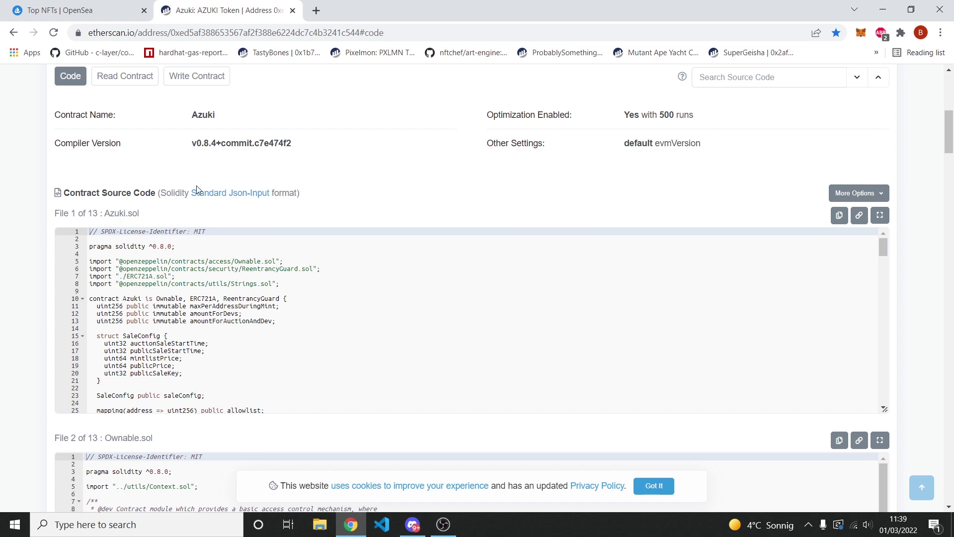
scroll(224, 309, down, 15)
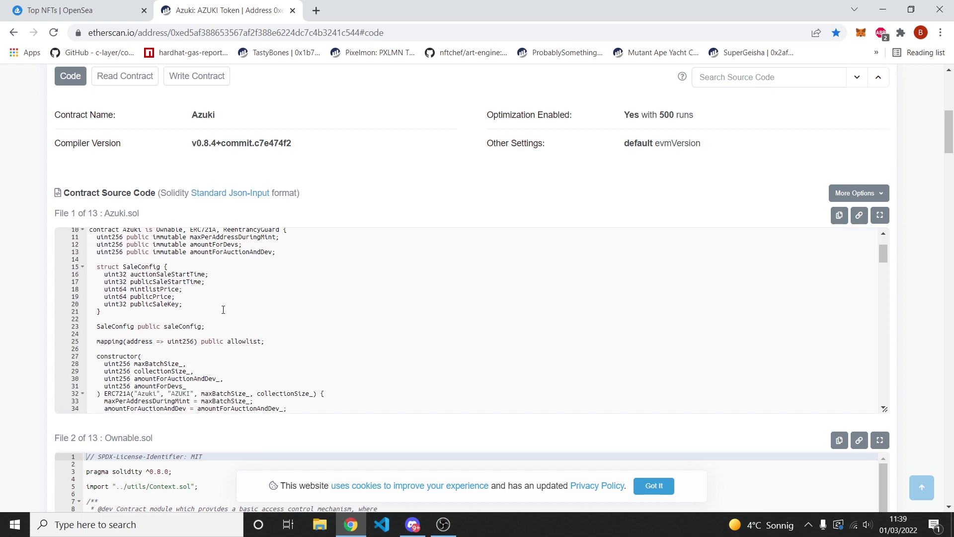
scroll(223, 309, down, 9)
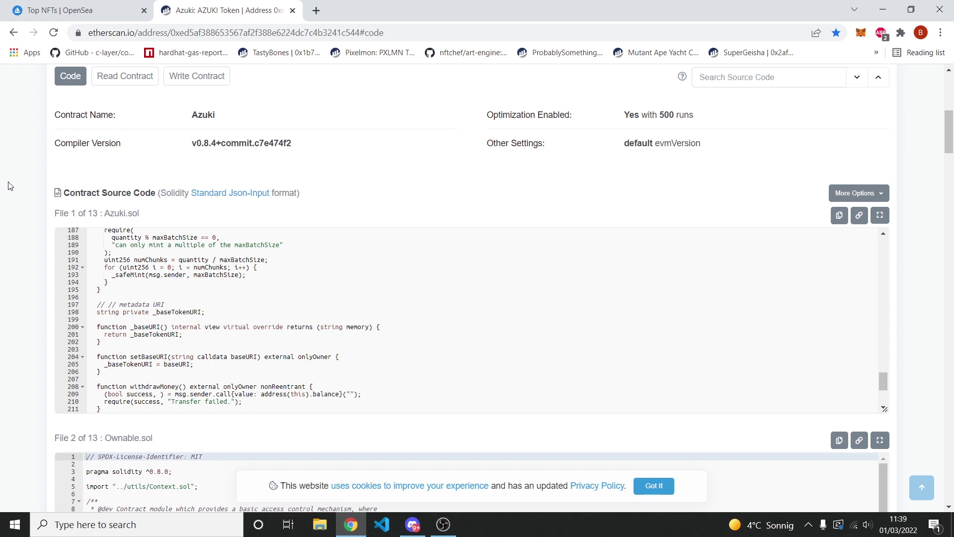
scroll(1, 188, down, 3)
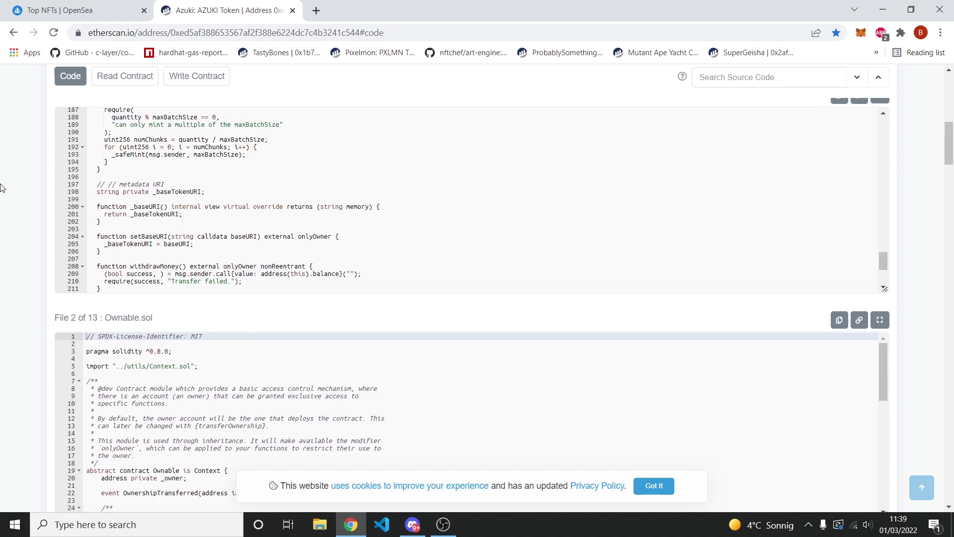
scroll(36, 210, up, 4)
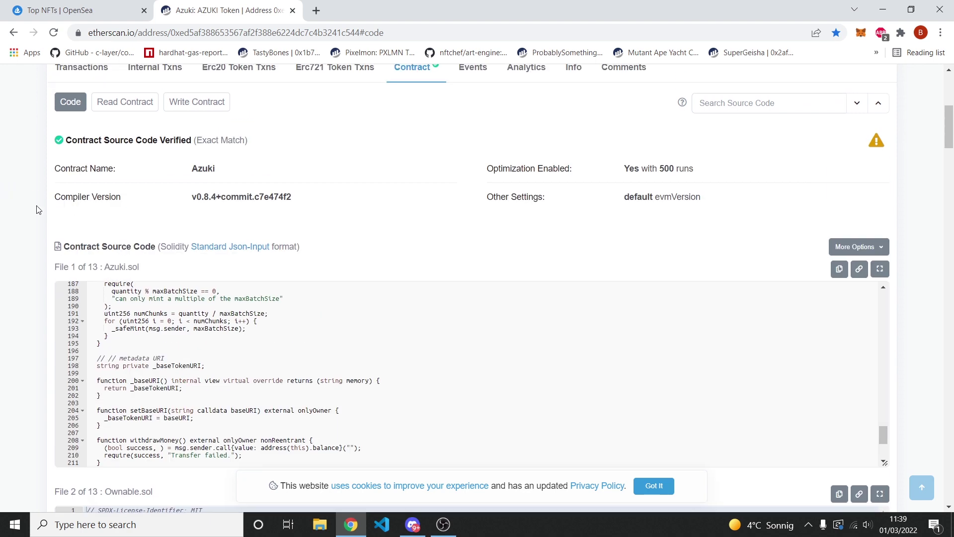
scroll(36, 210, up, 5)
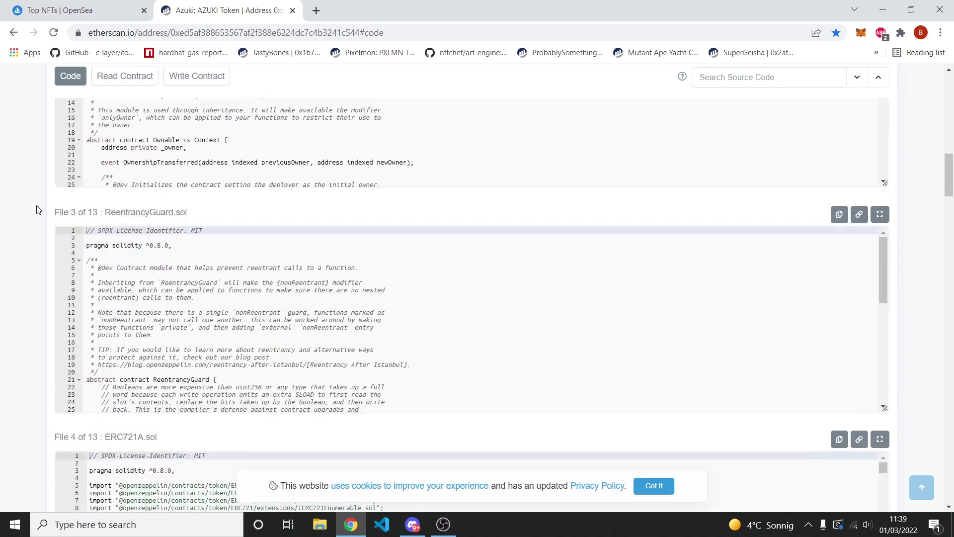
Switch back to the OpenSea rankings, open the Mutant Ape Yacht Club collection and close the Azuki Etherscan tab.
click(84, 10)
scroll(129, 206, down, 2)
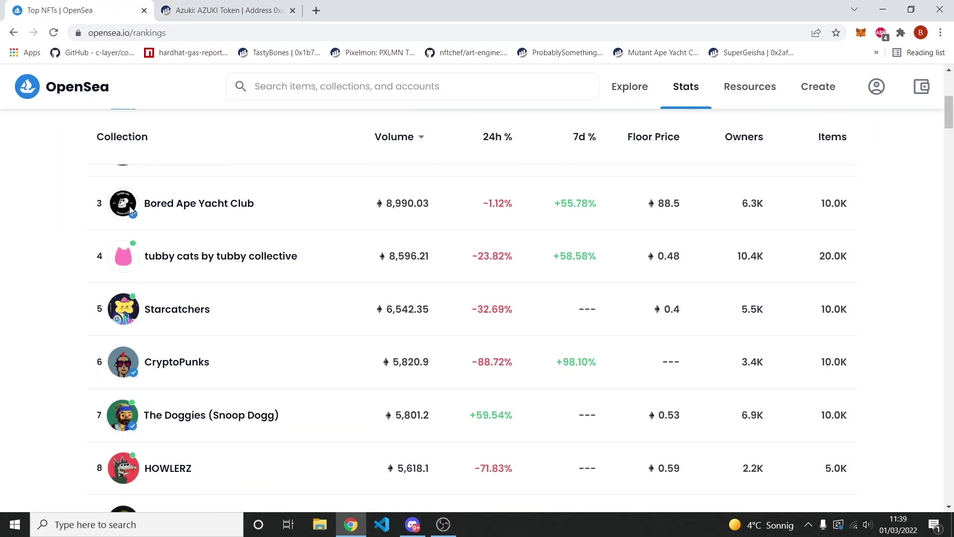
scroll(130, 210, down, 2)
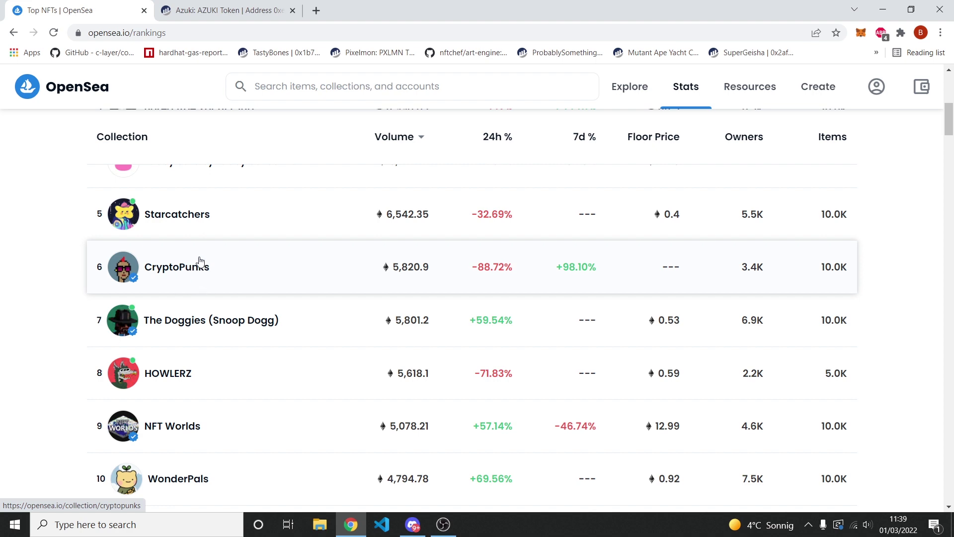
scroll(200, 261, down, 4)
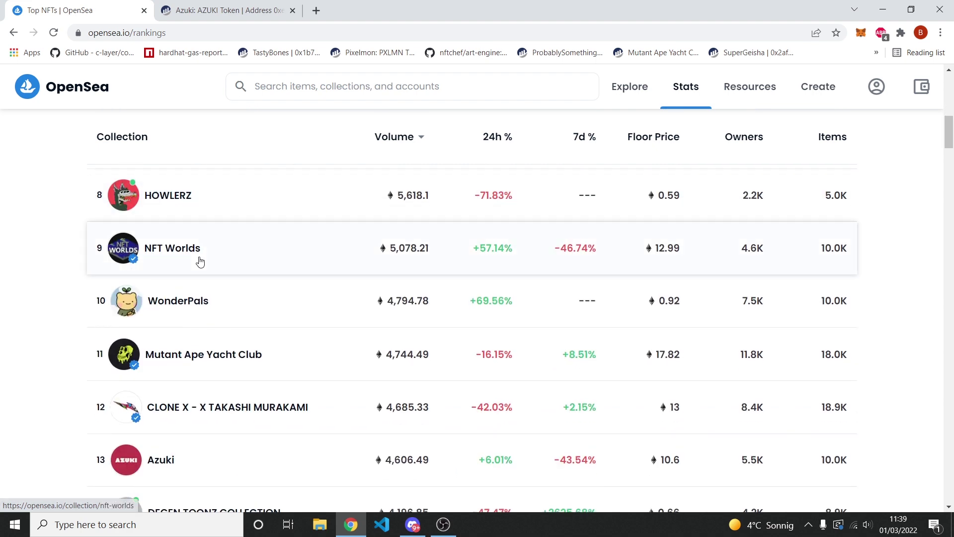
scroll(211, 339, down, 1)
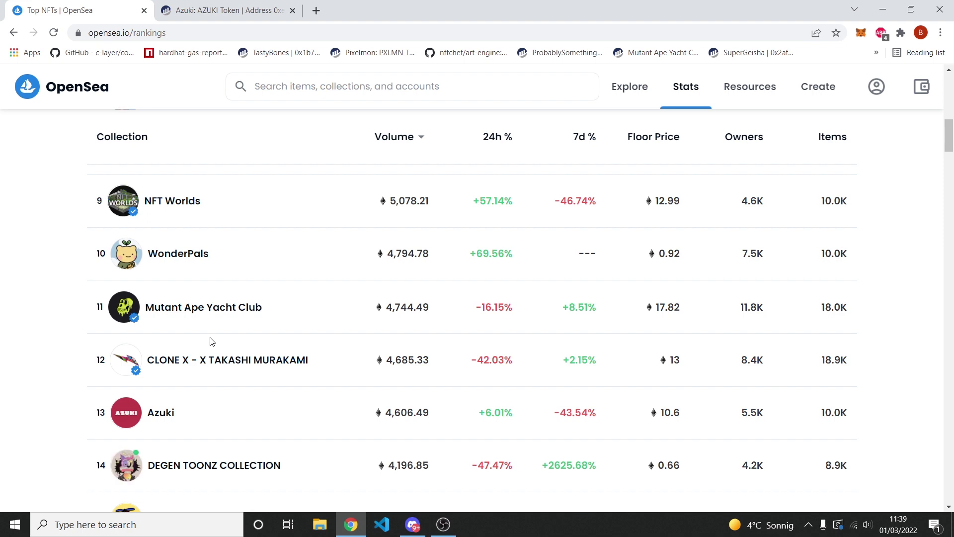
click(228, 318)
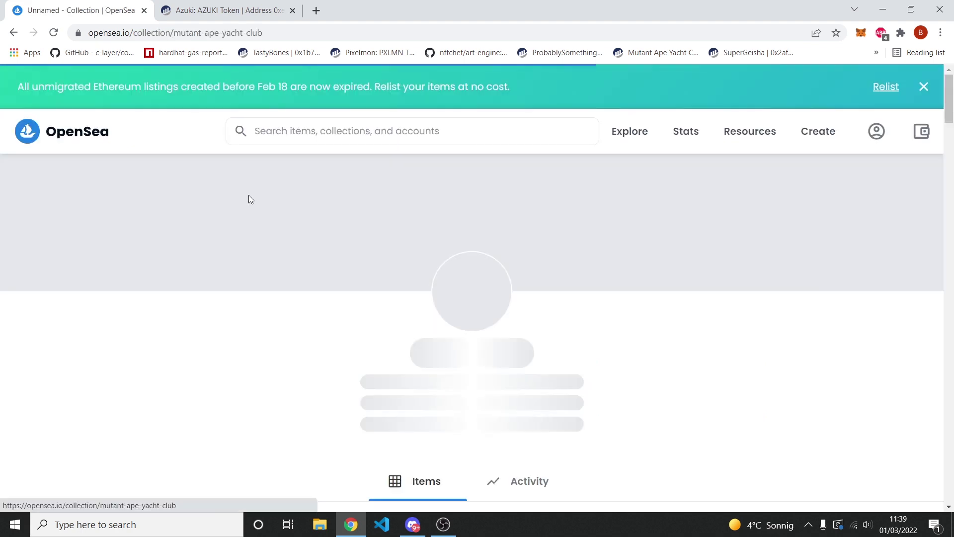
click(296, 11)
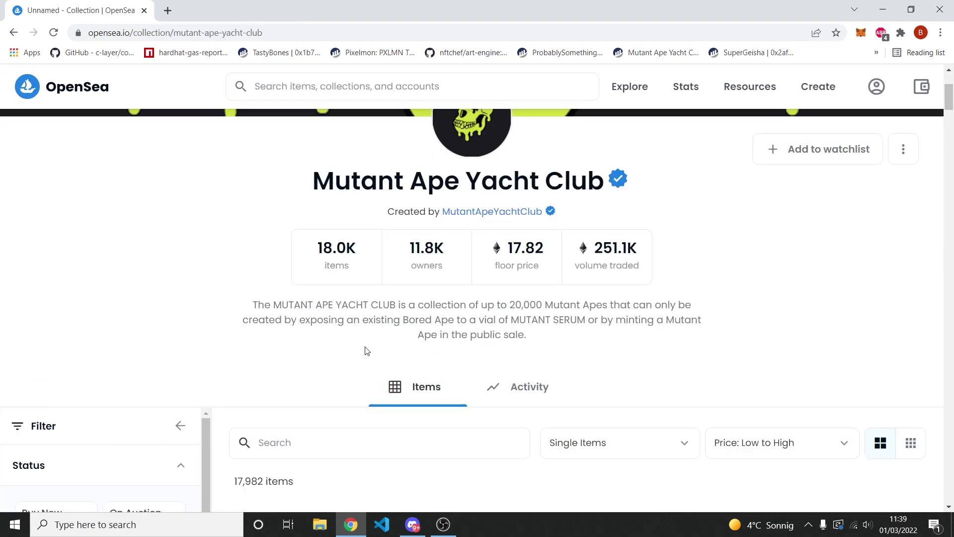
Open Mutant Ape Yacht Club item #9829 and follow the contract address in its details to Etherscan.
scroll(367, 350, down, 4)
click(366, 352)
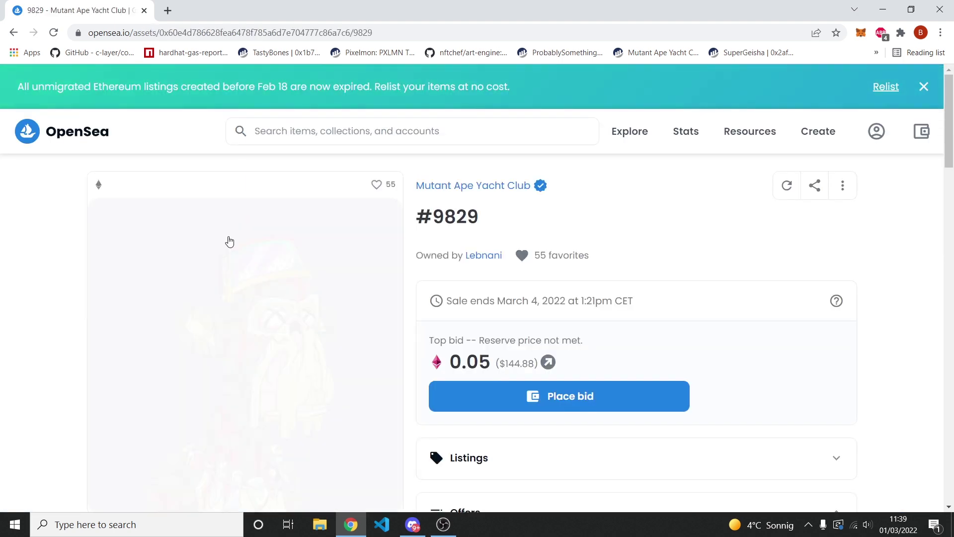
scroll(90, 287, down, 7)
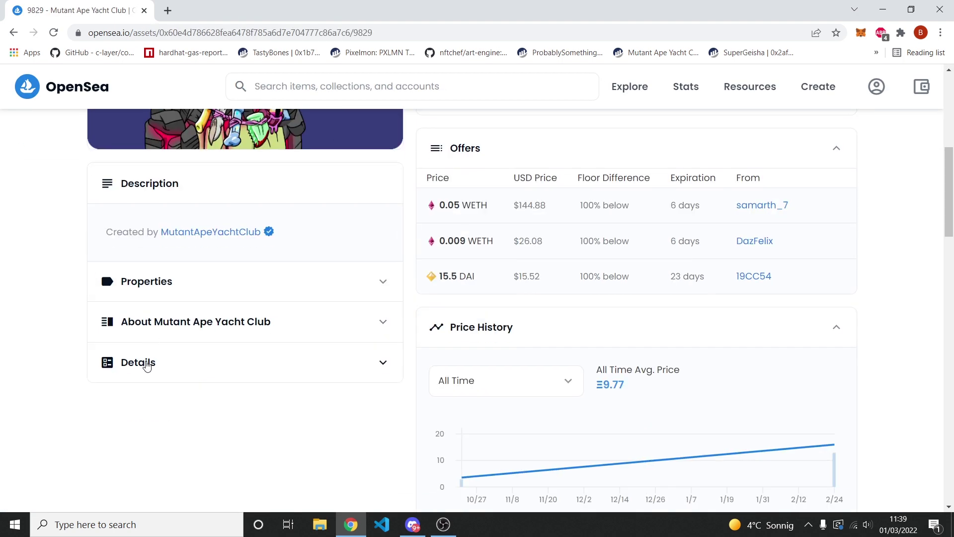
click(145, 366)
click(339, 407)
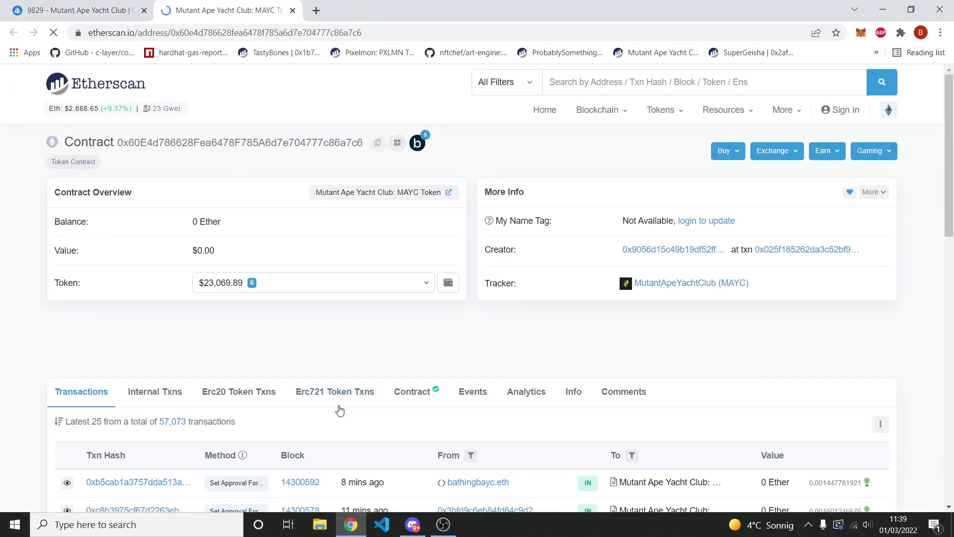
Show the Mutant Ape Yacht Club contract's verified code and view the start of Ownable.sol.
click(396, 394)
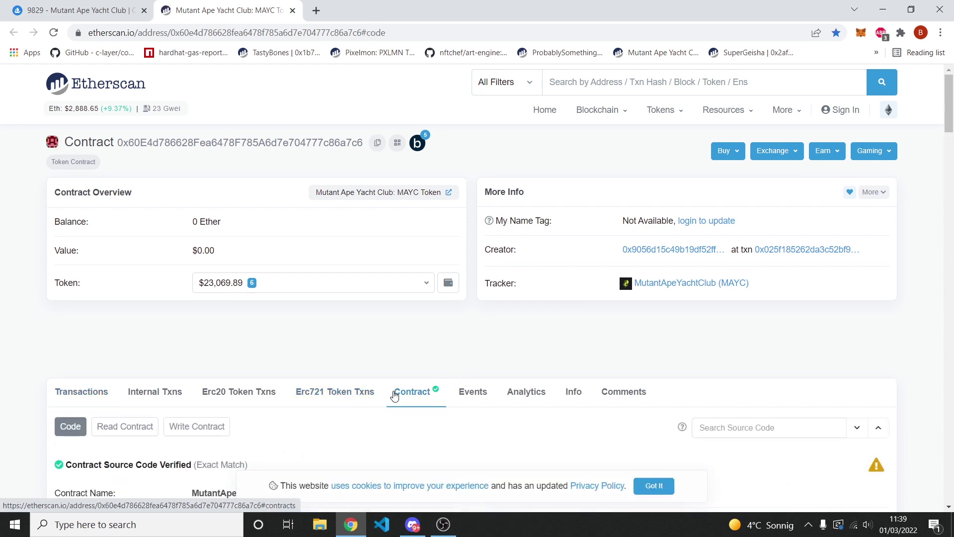
scroll(306, 349, down, 3)
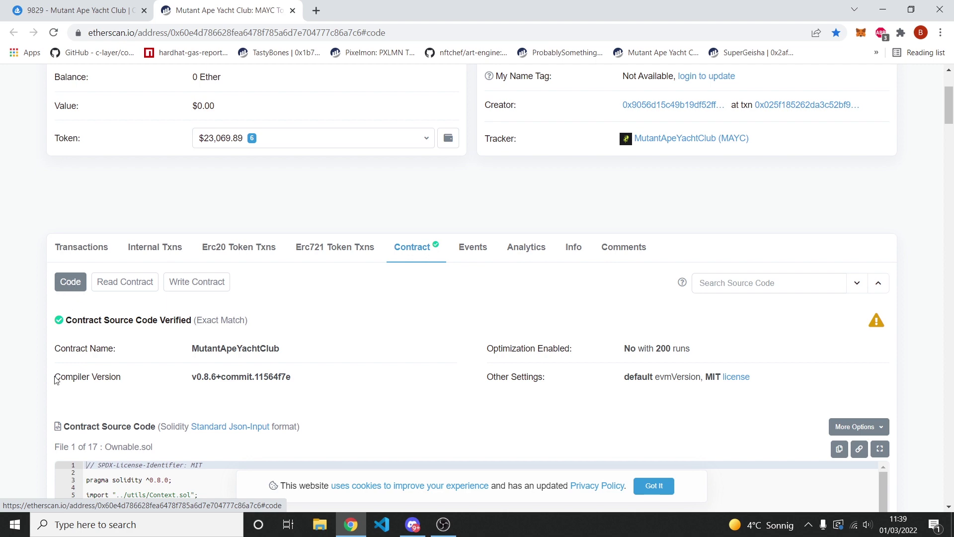
scroll(56, 381, down, 2)
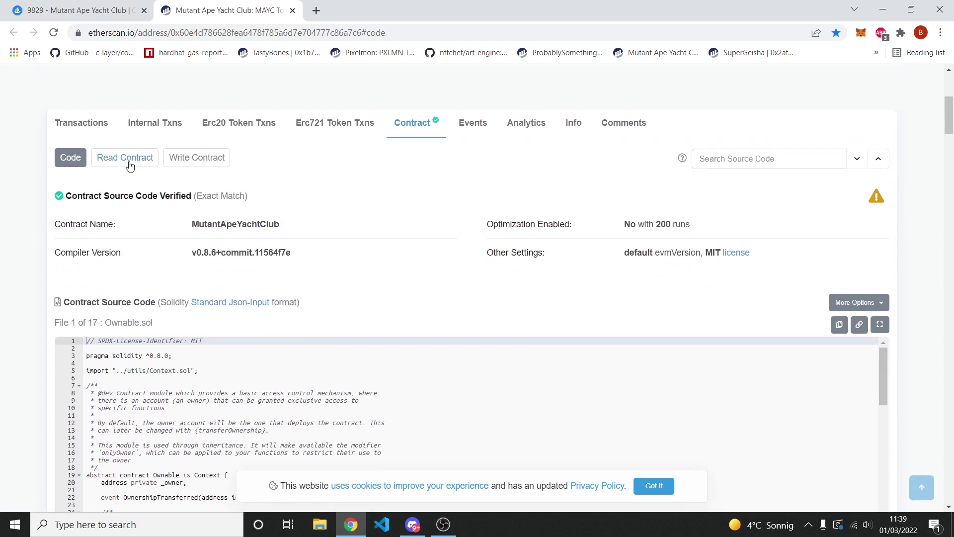
Show the contract's read functions and look through the list from MAYC_PROVENANCE onward.
click(129, 166)
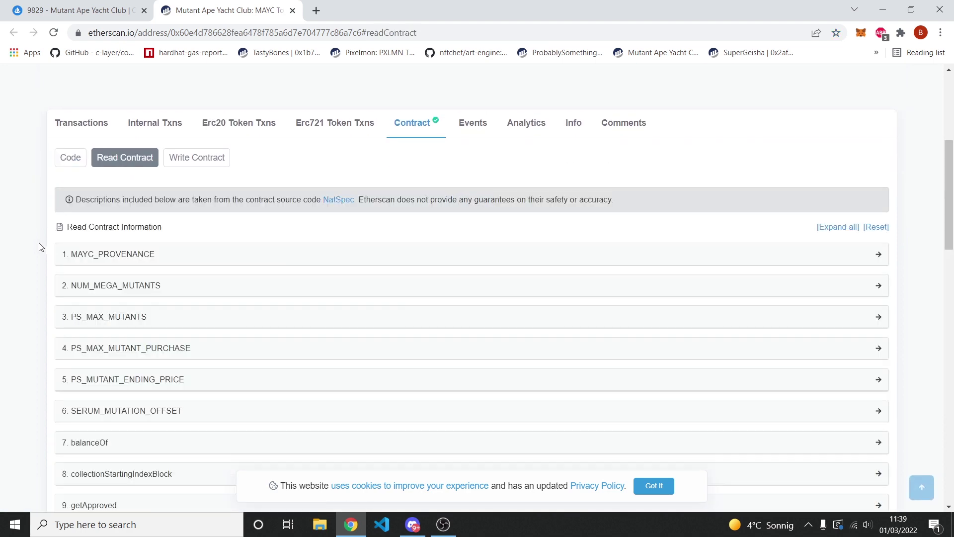
scroll(39, 246, down, 7)
scroll(39, 246, up, 7)
scroll(37, 258, down, 3)
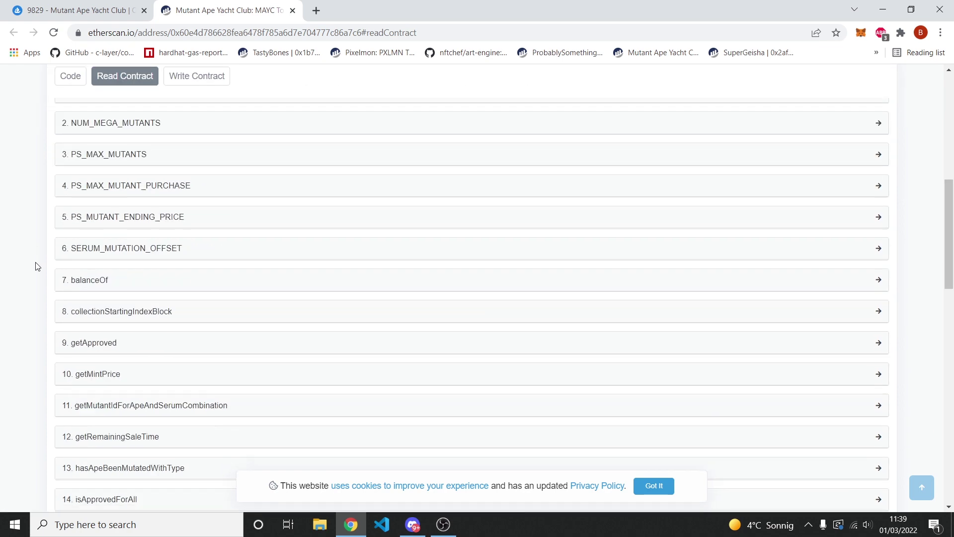
scroll(44, 269, up, 4)
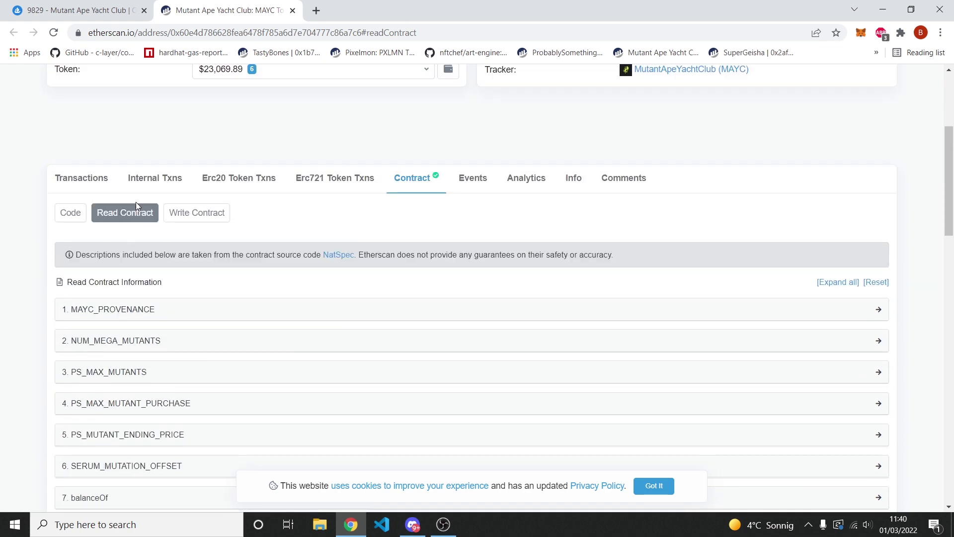
Show the contract's write functions, view the wallet choices for connecting to Web3 and dismiss them without connecting.
click(198, 213)
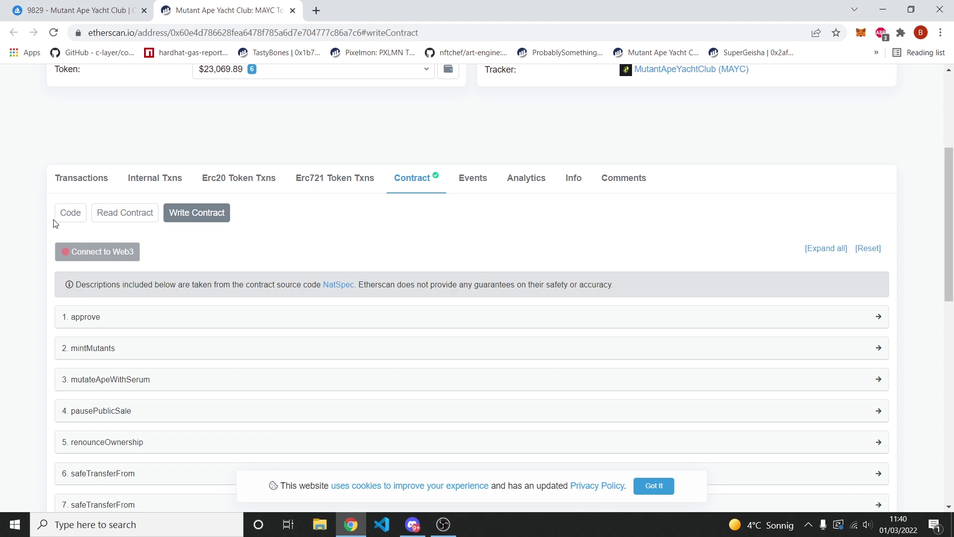
click(84, 253)
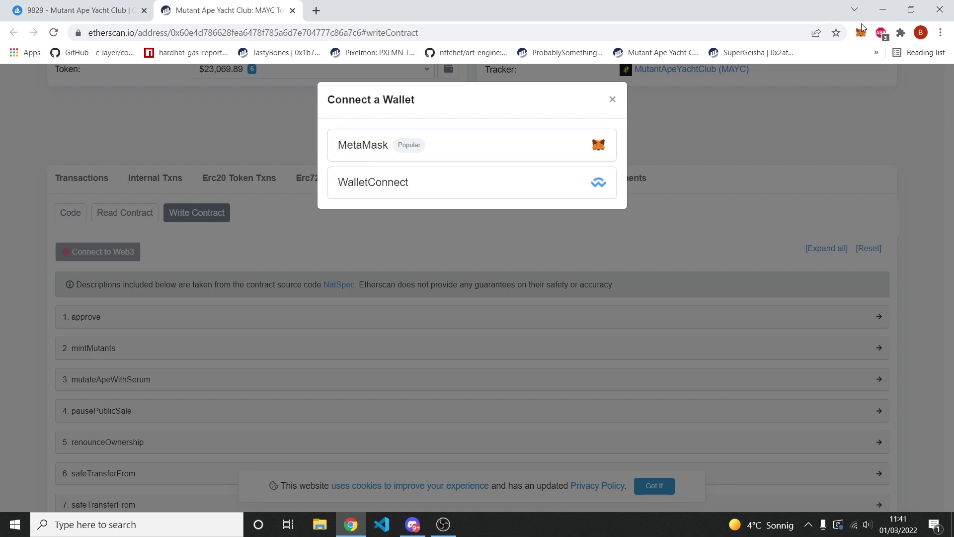
click(613, 99)
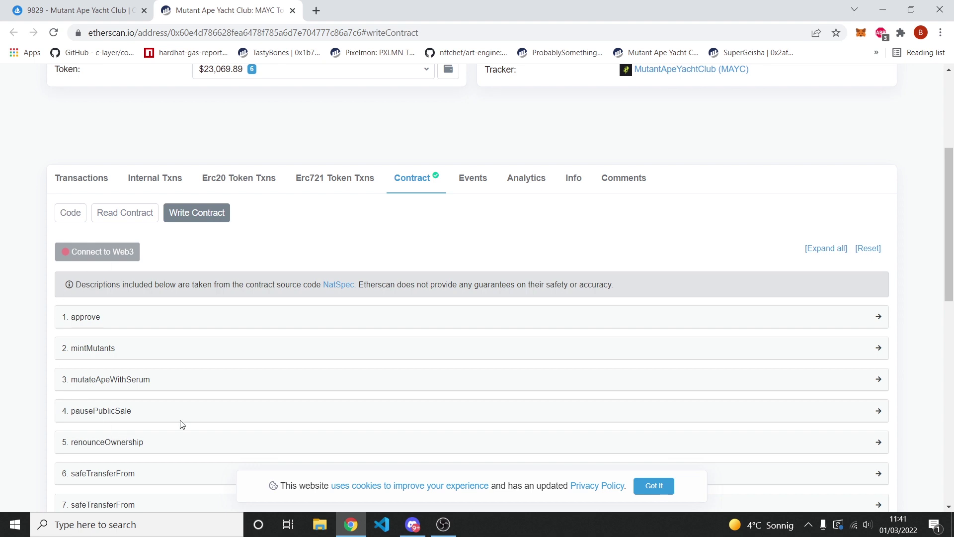
Expand the second safeTransferFrom write function, number 7, to view its input fields.
scroll(85, 313, down, 4)
click(86, 309)
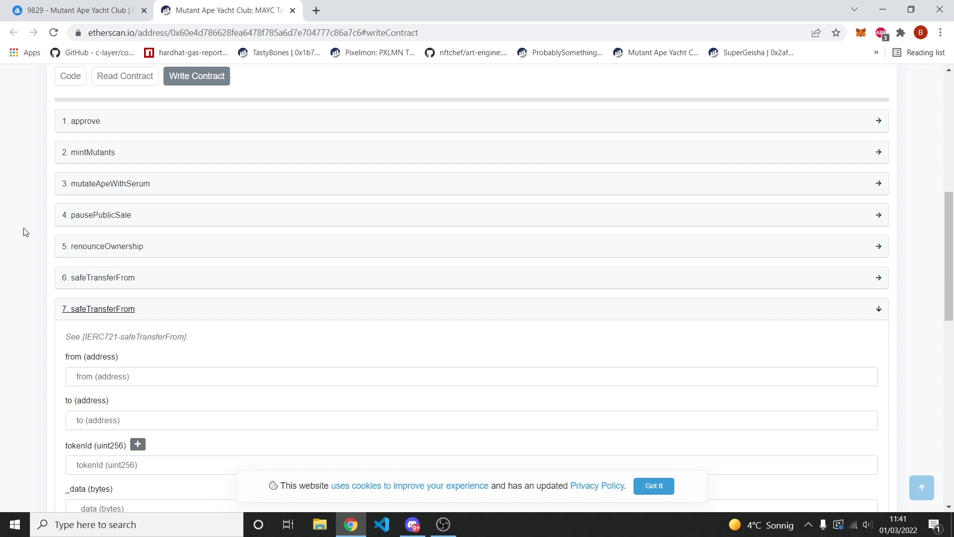
scroll(25, 232, up, 3)
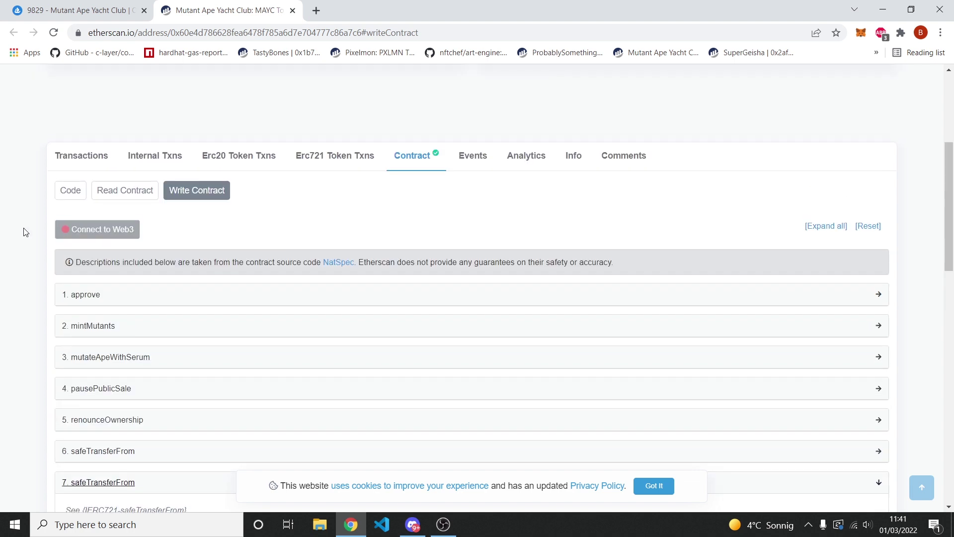
Return to the read functions and expand MAYC_PROVENANCE, NUM_MEGA_MUTANTS and PS_MAX_MUTANTS to read their values.
click(133, 196)
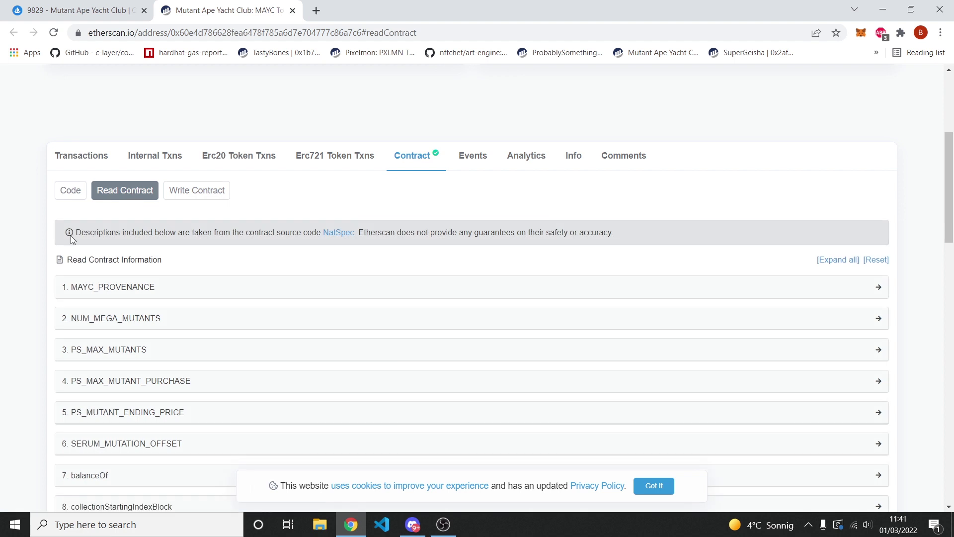
scroll(53, 254, down, 1)
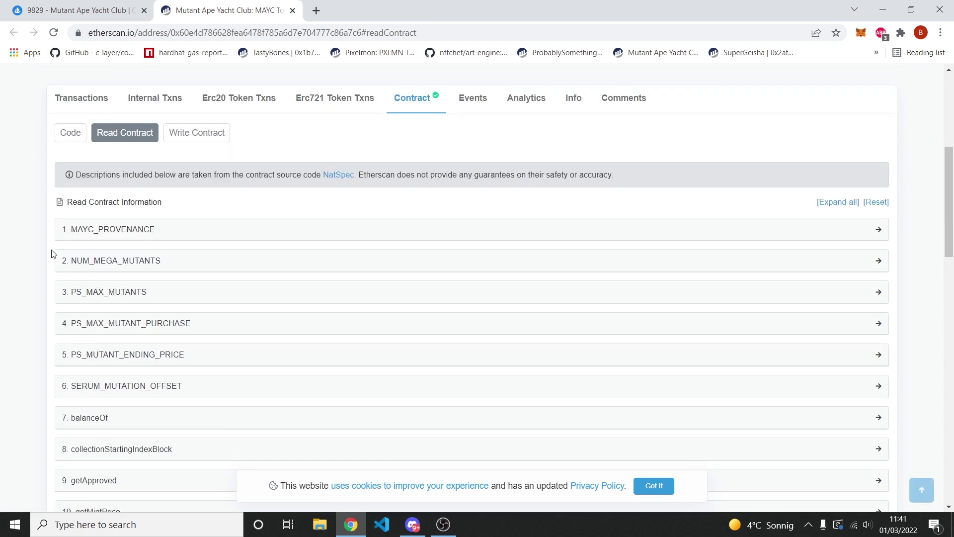
click(116, 231)
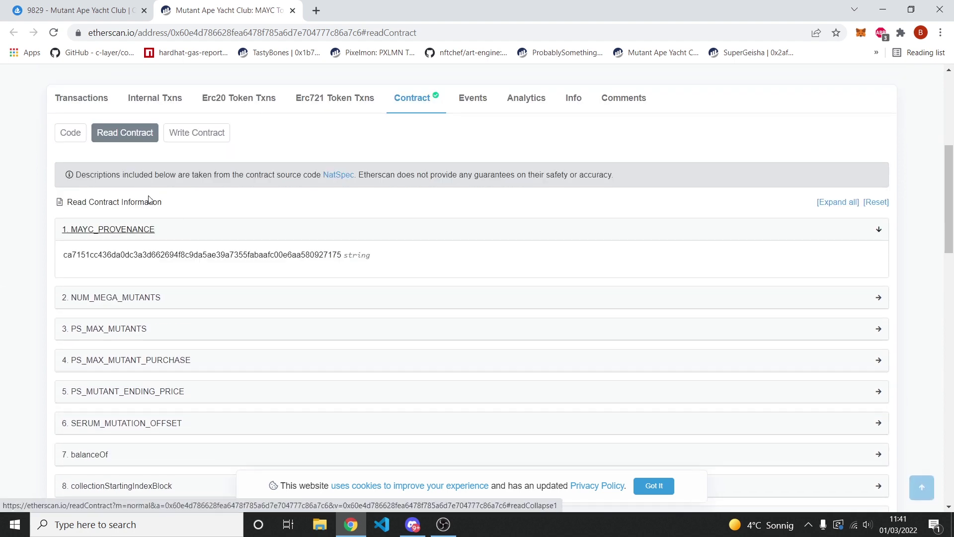
scroll(127, 274, down, 1)
click(146, 234)
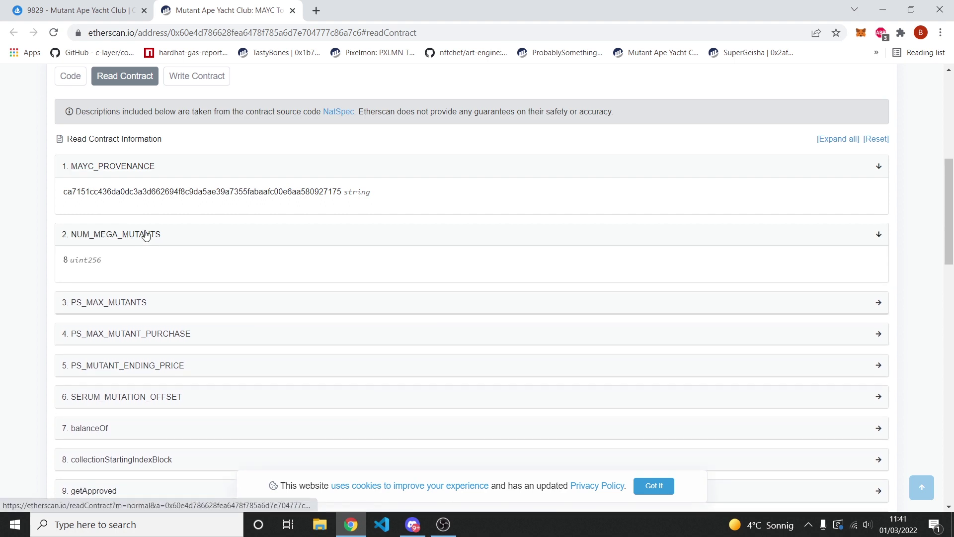
click(115, 255)
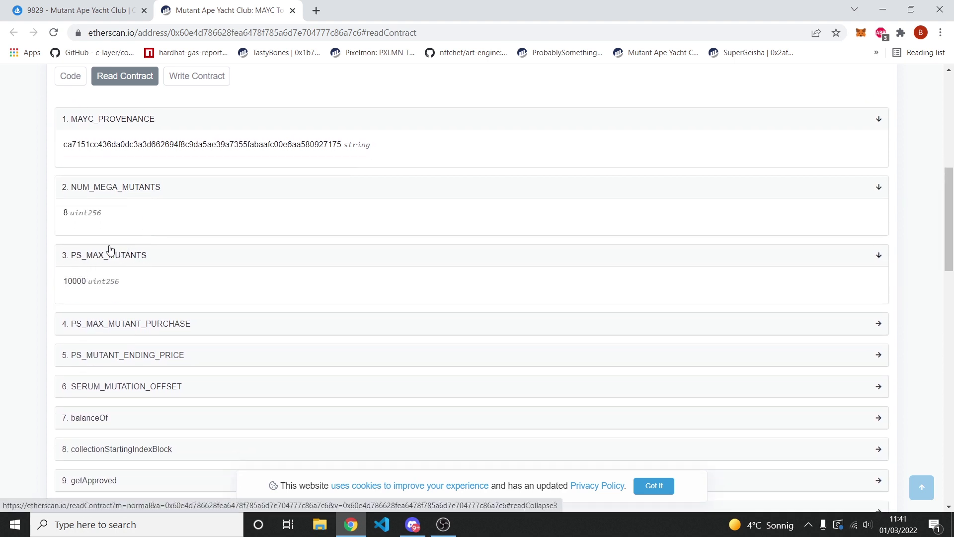
scroll(75, 283, down, 1)
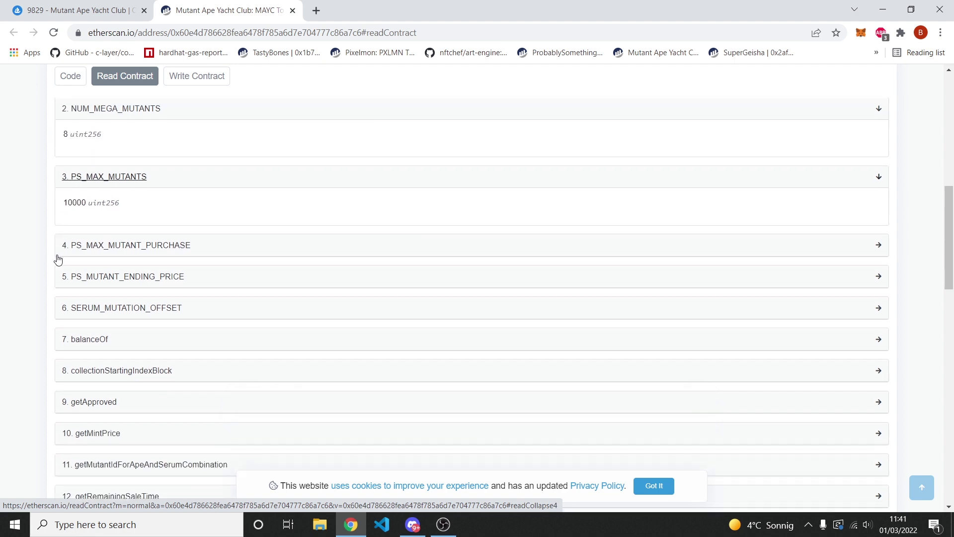
Expand the balanceOf function and copy the wallet address from the OpenSea profile of item #9829's owner.
click(96, 343)
scroll(96, 343, down, 1)
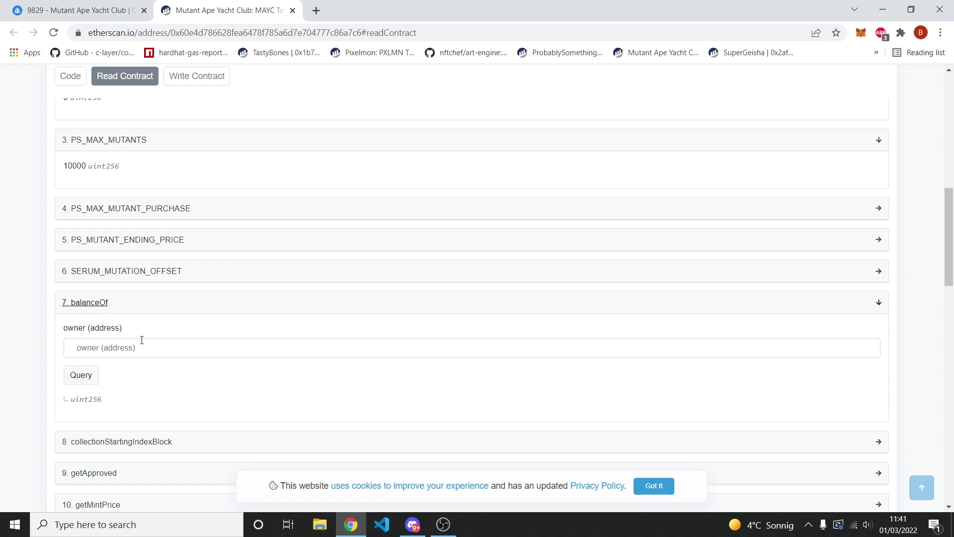
click(99, 6)
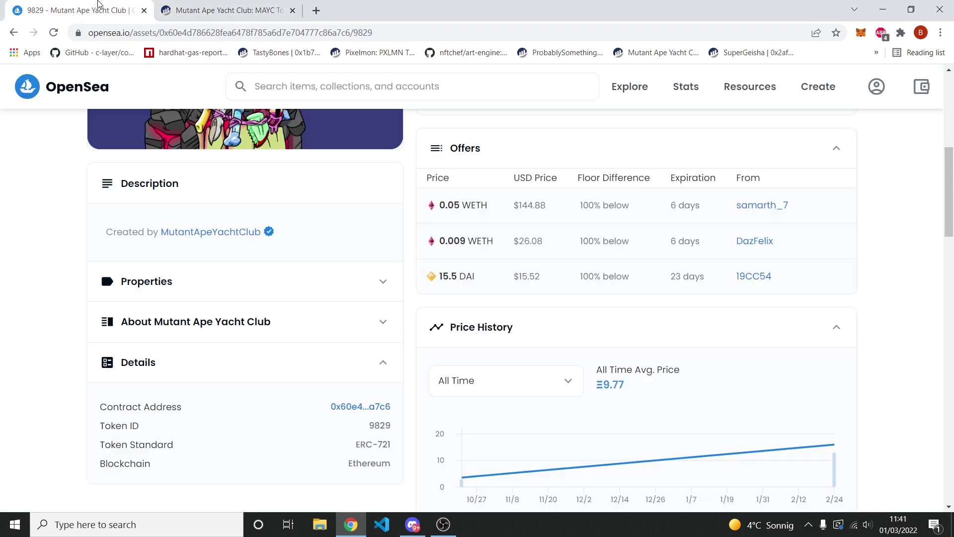
scroll(292, 305, up, 7)
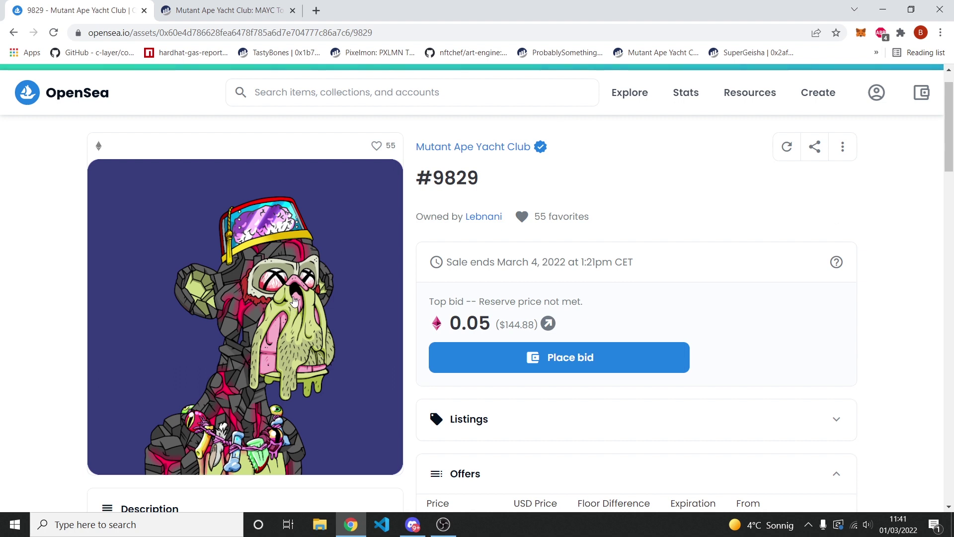
click(484, 216)
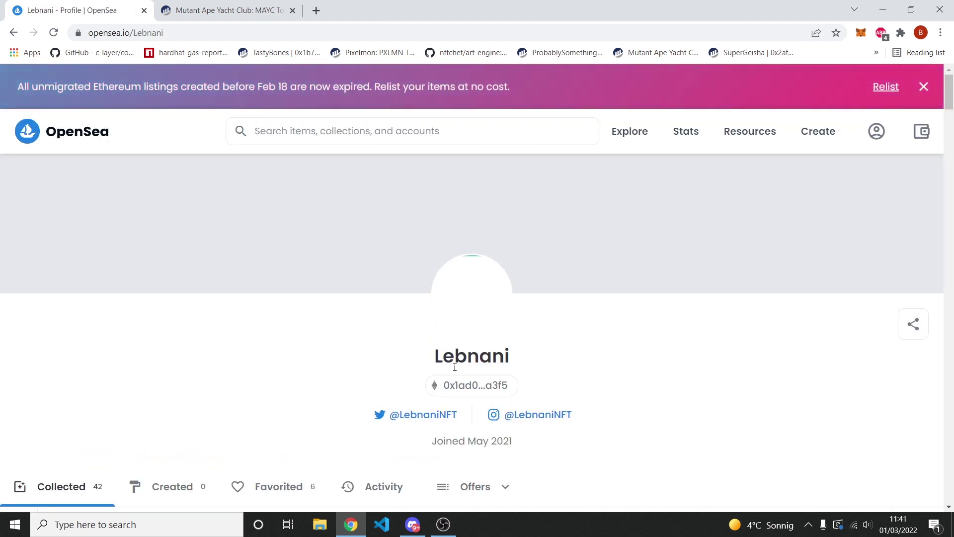
click(463, 392)
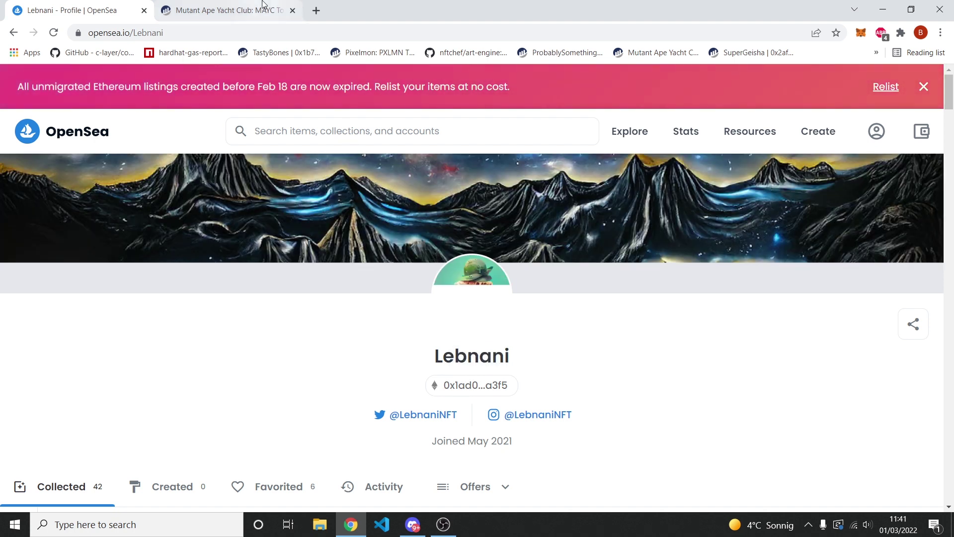
Switch back to Etherscan and query balanceOf with the copied owner wallet address.
click(263, 5)
click(123, 348)
key(ctrl+v)
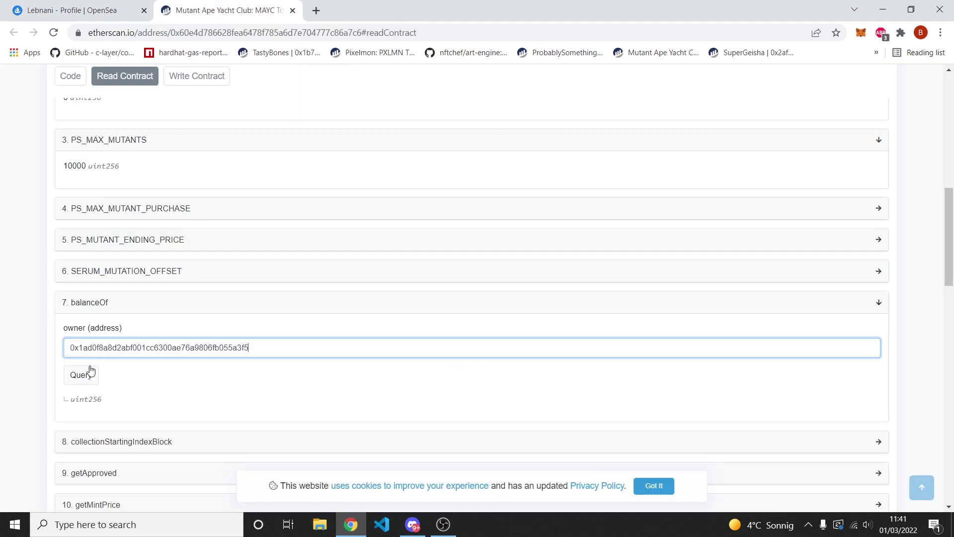
click(85, 376)
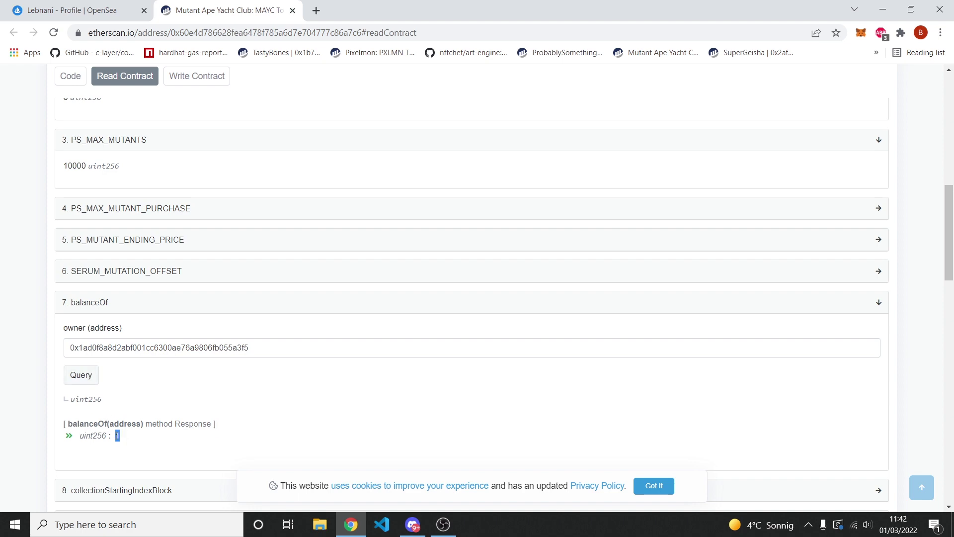
Switch to the owner's OpenSea profile and look through the collected items.
click(37, 5)
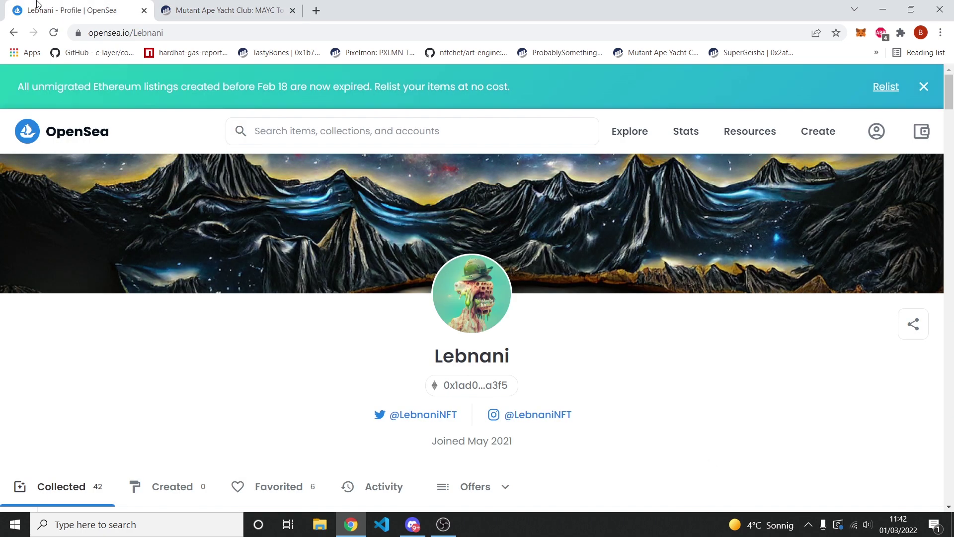
scroll(396, 363, down, 15)
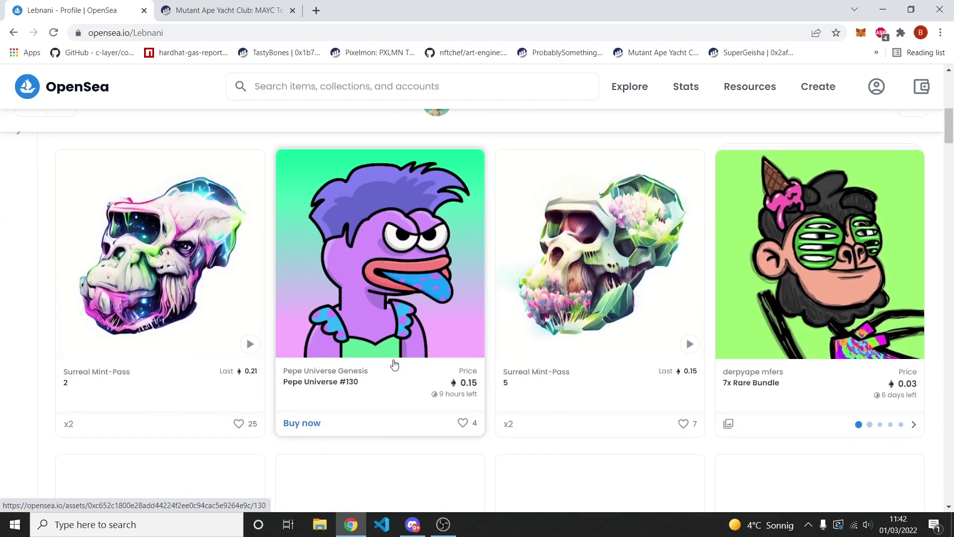
scroll(394, 364, up, 10)
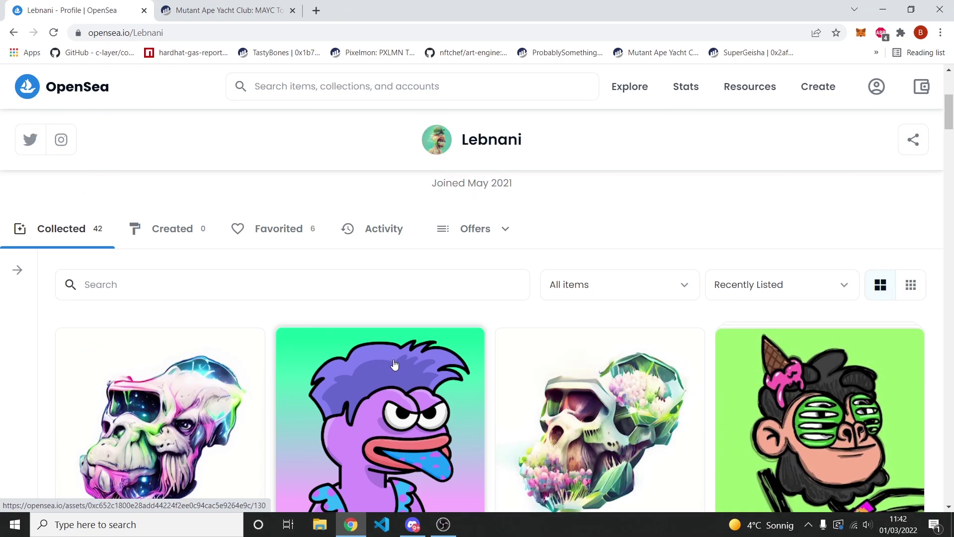
scroll(395, 364, up, 2)
Switch back to the Etherscan contract, expand getMintPrice to read its value and look through the functions listed below it.
click(256, 11)
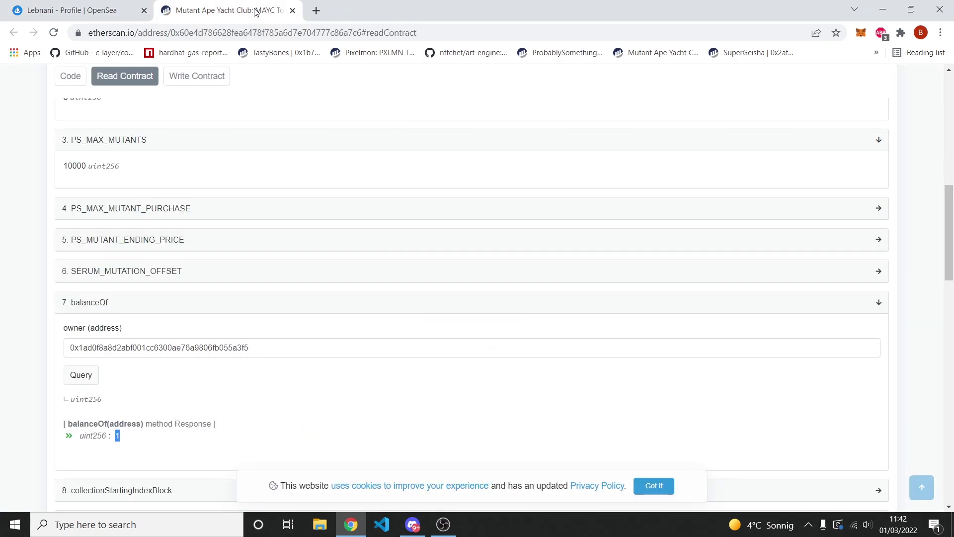
scroll(181, 312, down, 3)
scroll(65, 283, down, 2)
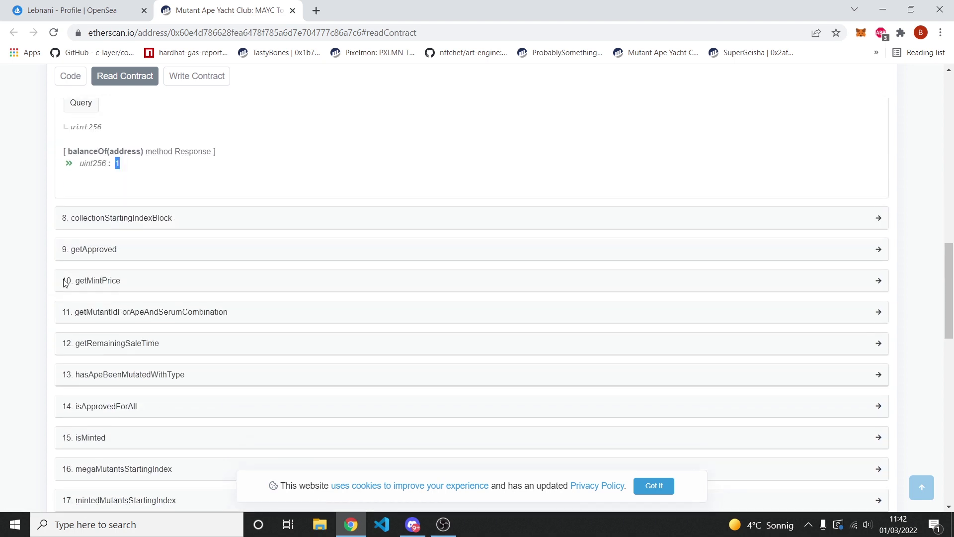
scroll(20, 298, down, 1)
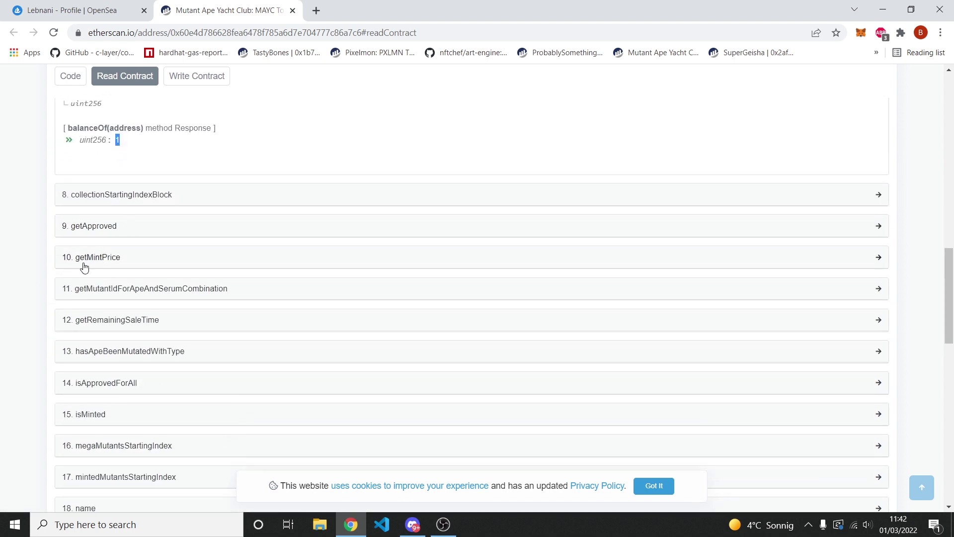
click(84, 264)
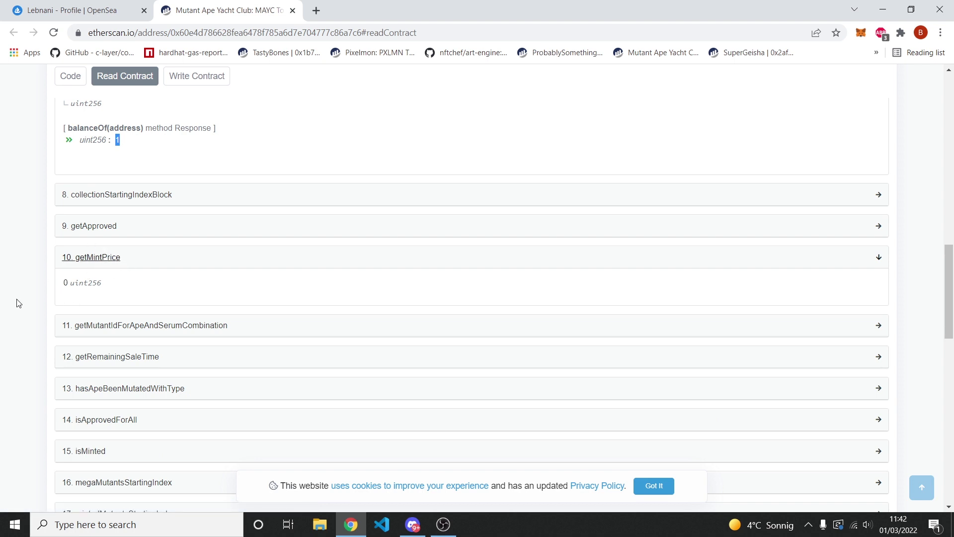
scroll(18, 301, down, 2)
scroll(18, 303, down, 4)
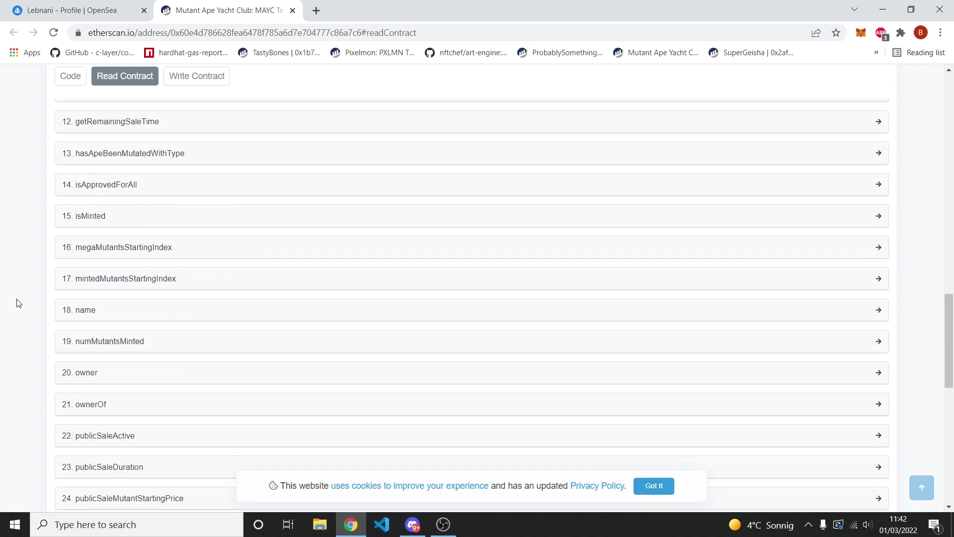
Expand the owner function of the Mutant Ape Yacht Club contract, open the returned address and look through its transactions.
scroll(18, 303, down, 1)
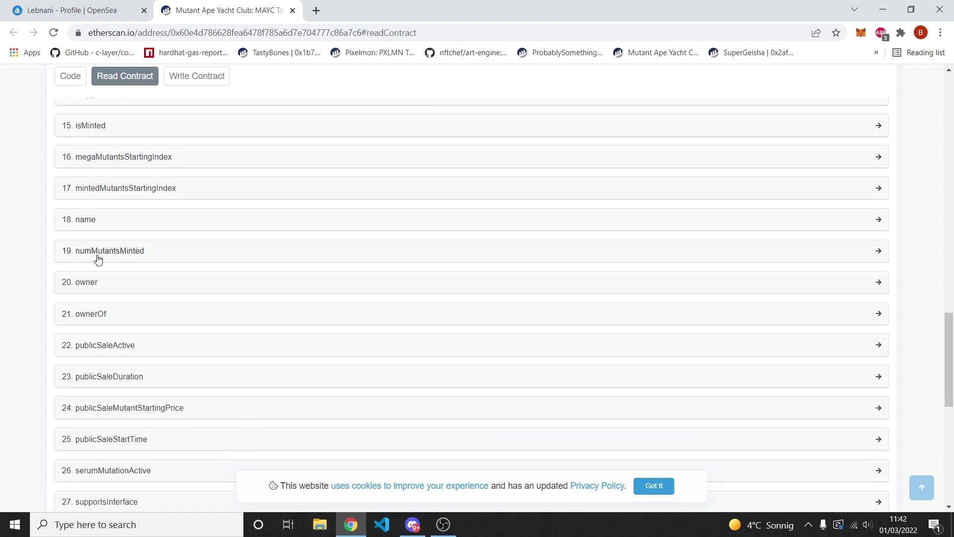
click(90, 291)
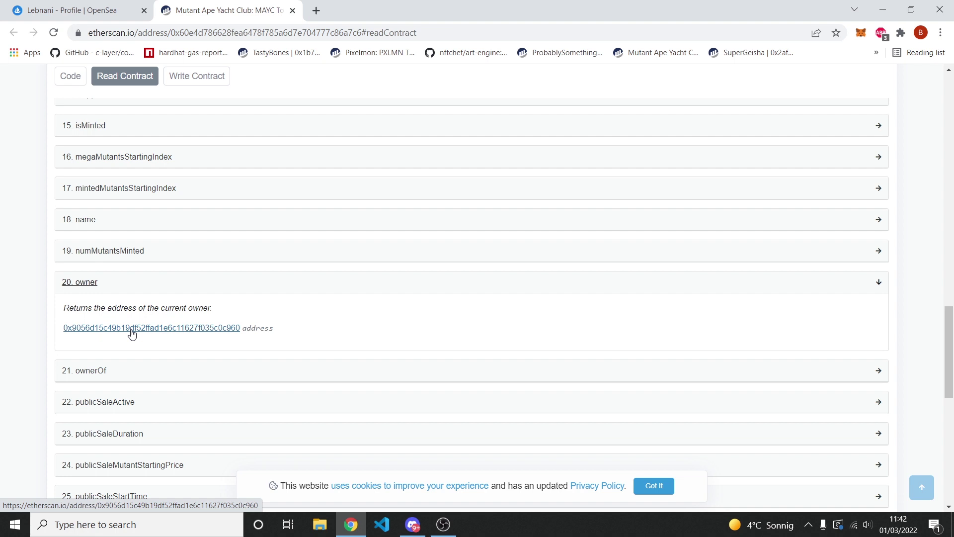
click(133, 329)
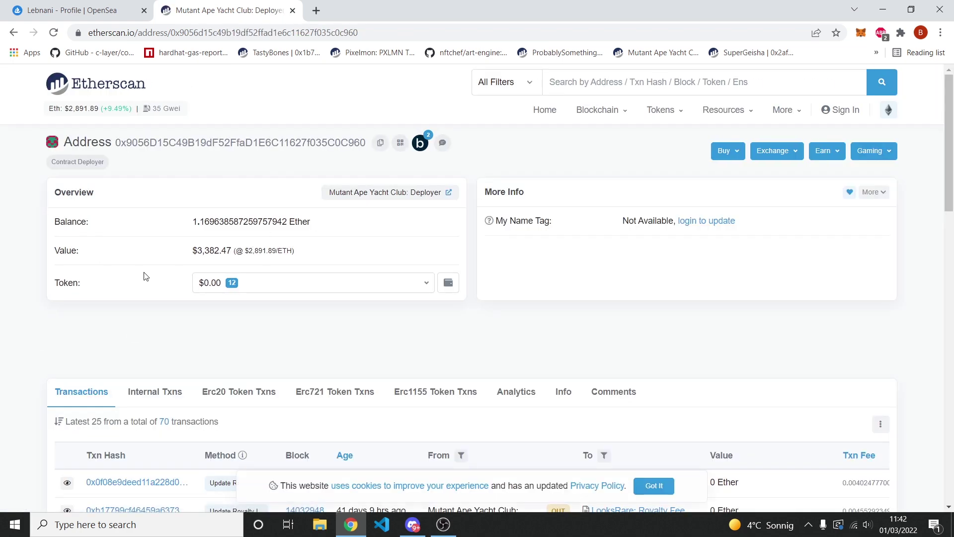
scroll(146, 276, down, 8)
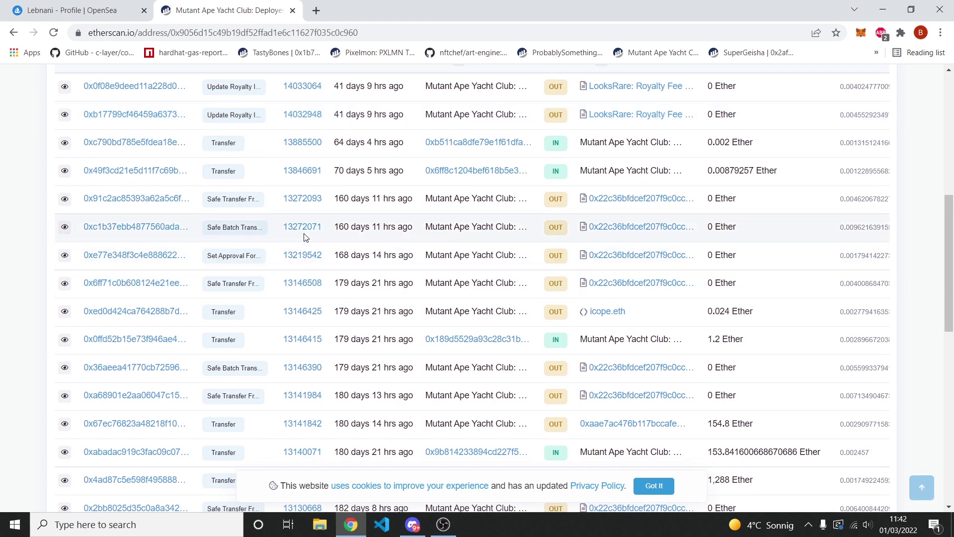
scroll(10, 189, up, 5)
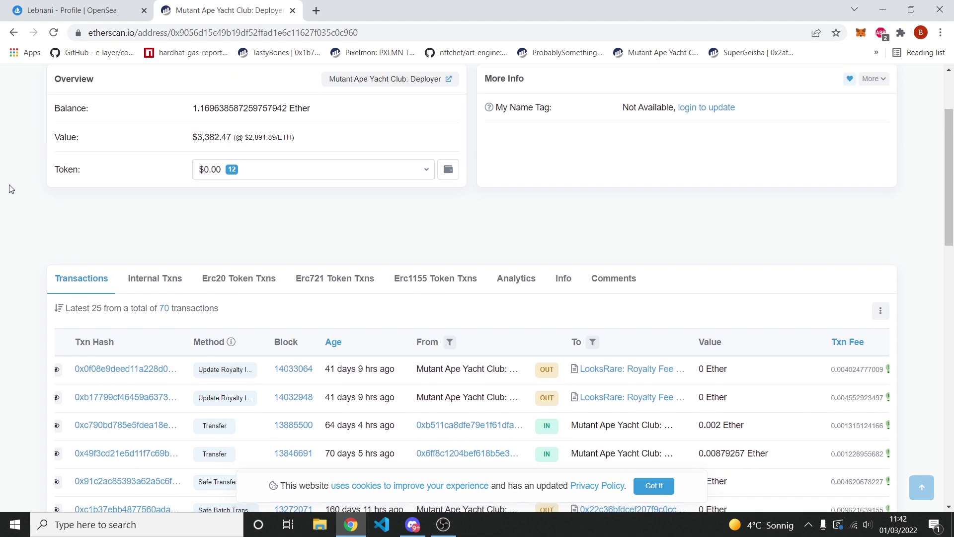
Switch back to OpenSea, show the collection rankings and open the Azuki collection.
key(ctrl+1)
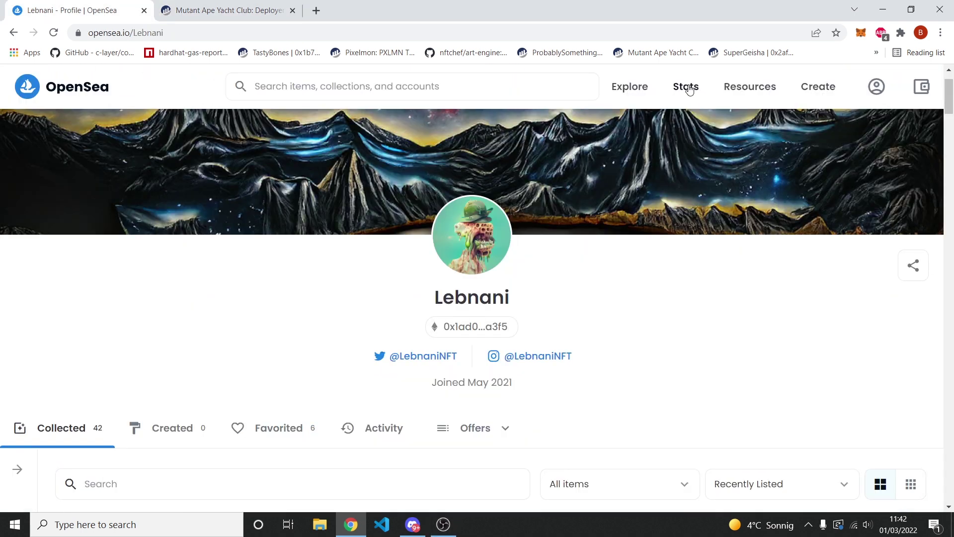
mouse_move(760, 87)
mouse_move(684, 86)
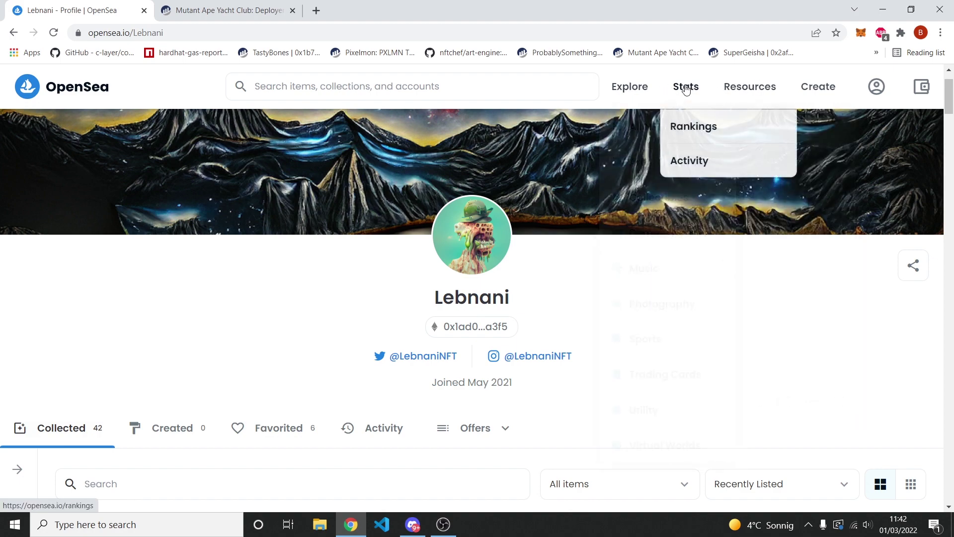
click(681, 141)
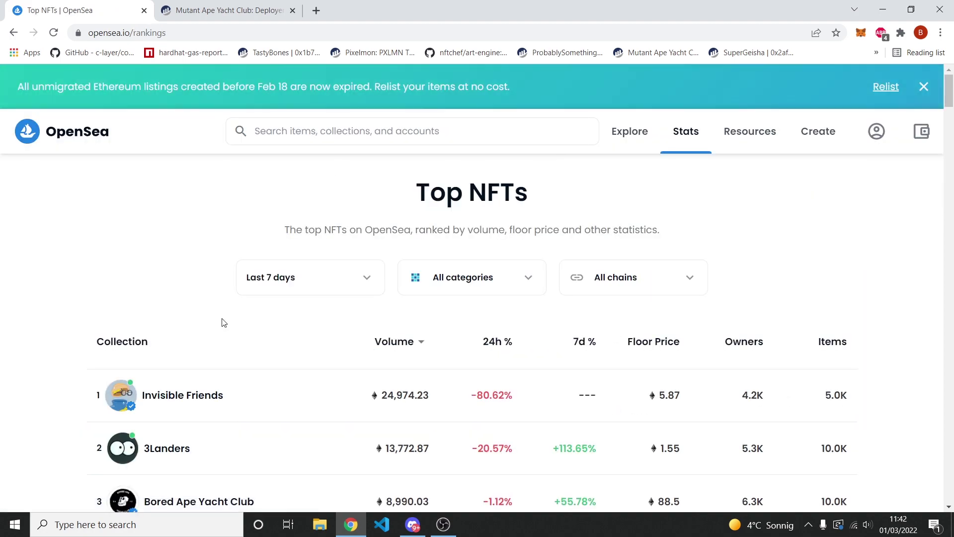
scroll(222, 321, down, 9)
scroll(224, 322, down, 3)
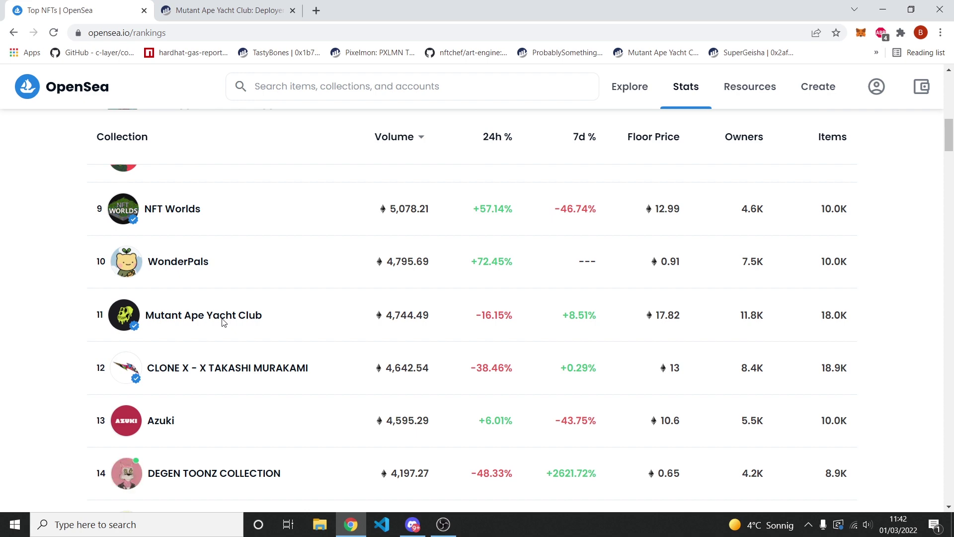
click(164, 426)
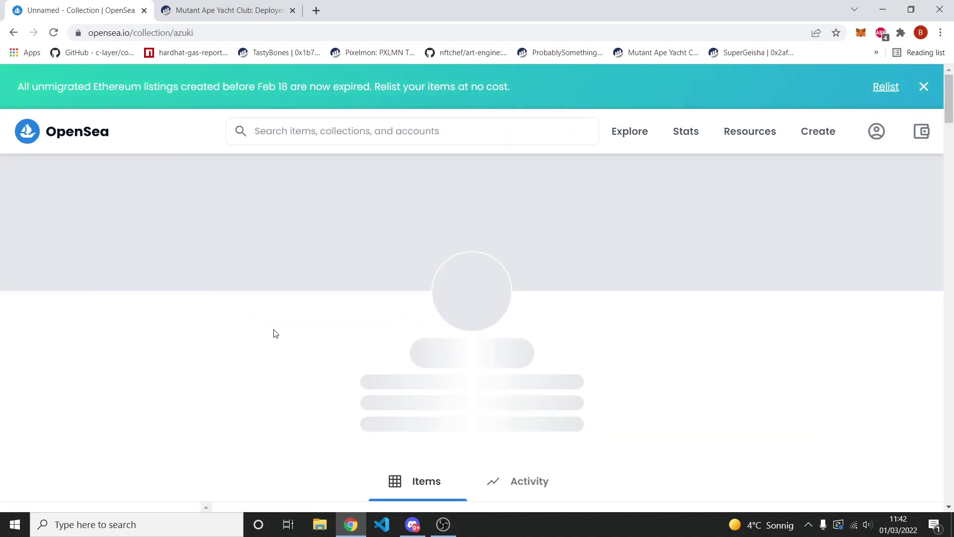
Open item Azuki #1614, expand its details and follow the contract address to Etherscan.
scroll(282, 327, down, 3)
scroll(282, 327, down, 5)
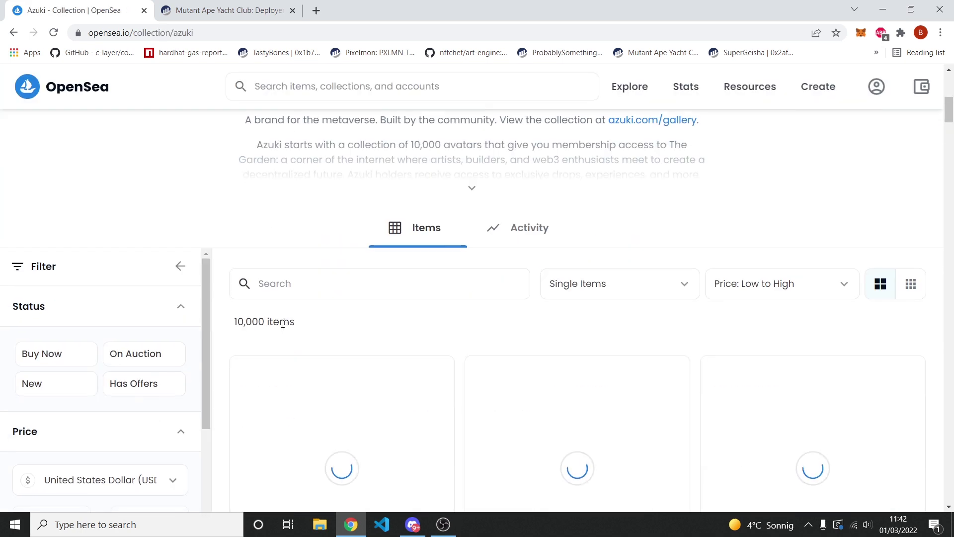
click(312, 424)
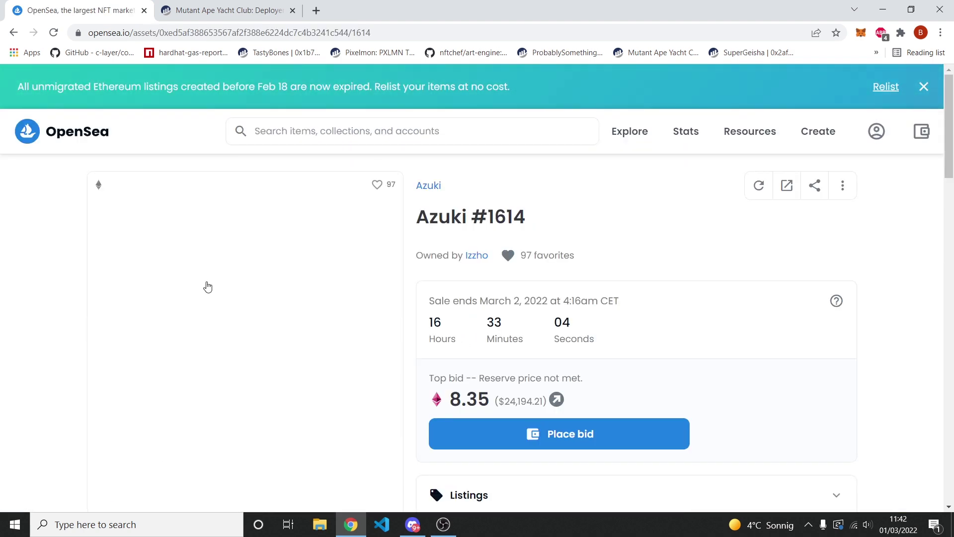
scroll(51, 316, down, 5)
click(194, 440)
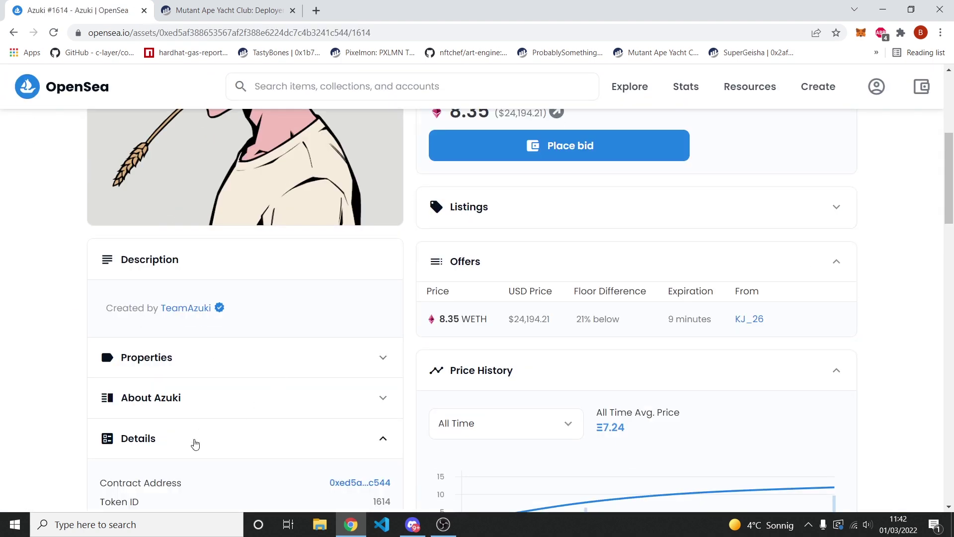
scroll(195, 444, down, 2)
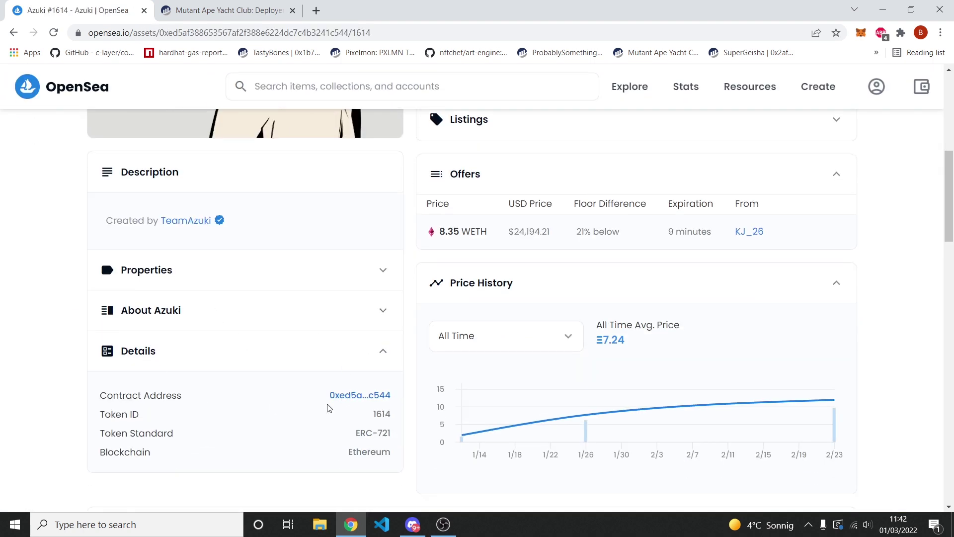
click(362, 397)
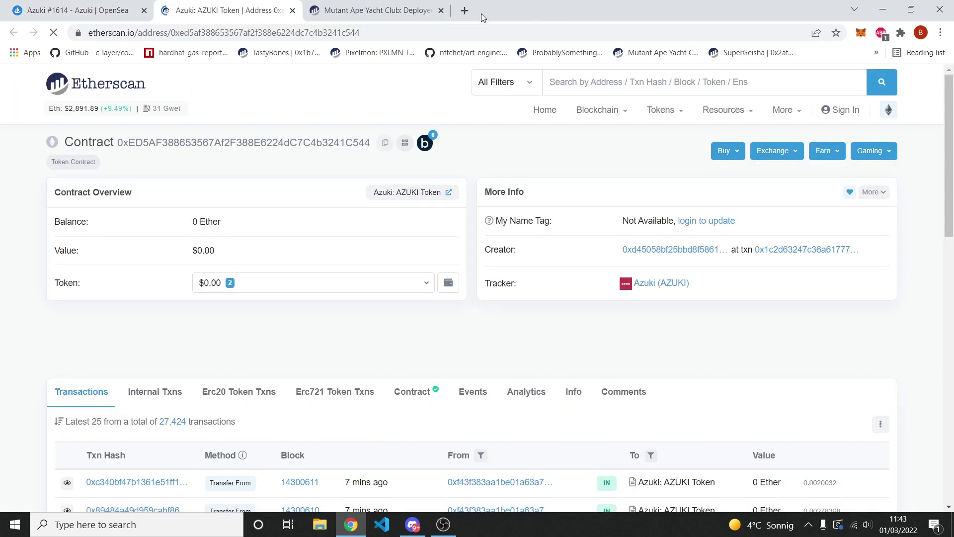
Close the Mutant Ape deployer page, show the Azuki contract's read functions and look through the list.
click(441, 10)
scroll(195, 204, down, 2)
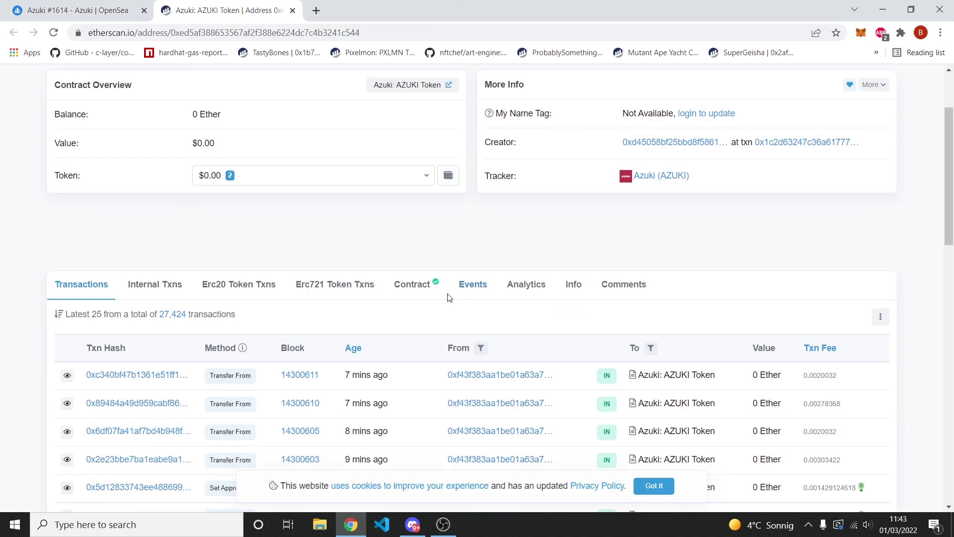
click(428, 289)
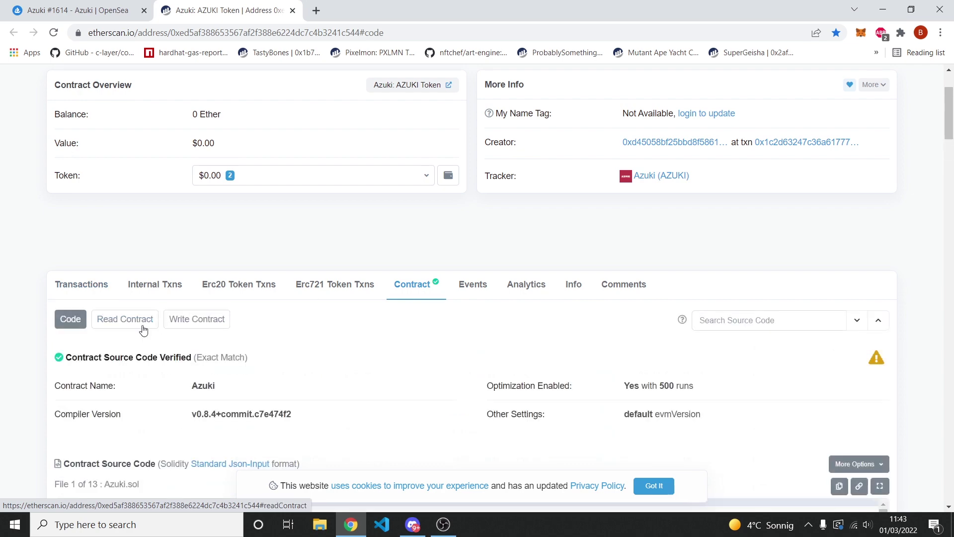
click(128, 321)
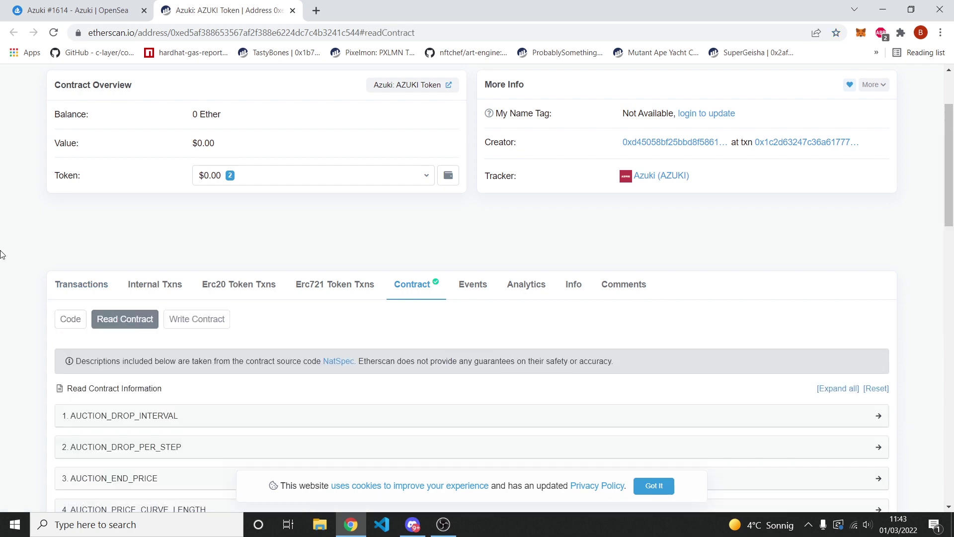
scroll(2, 254, down, 5)
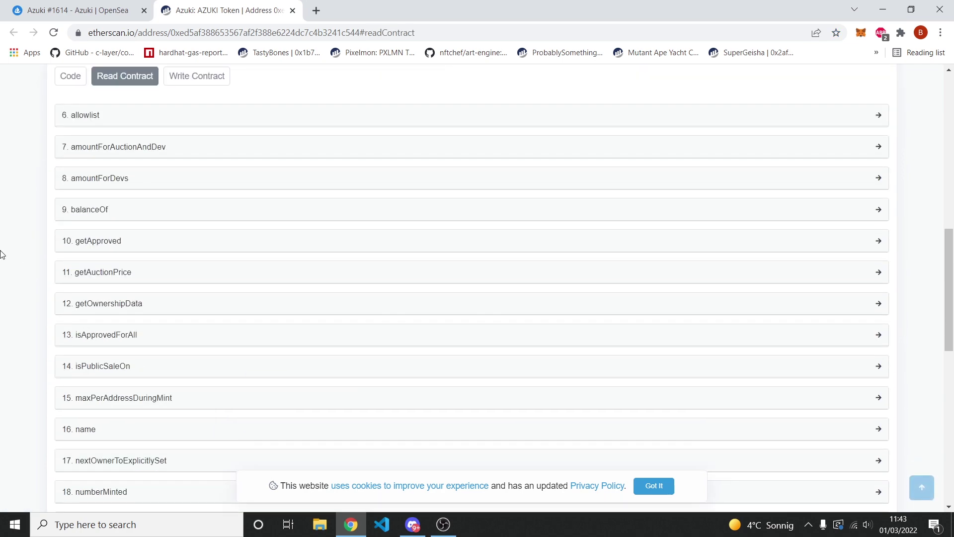
scroll(2, 255, down, 4)
scroll(2, 254, down, 4)
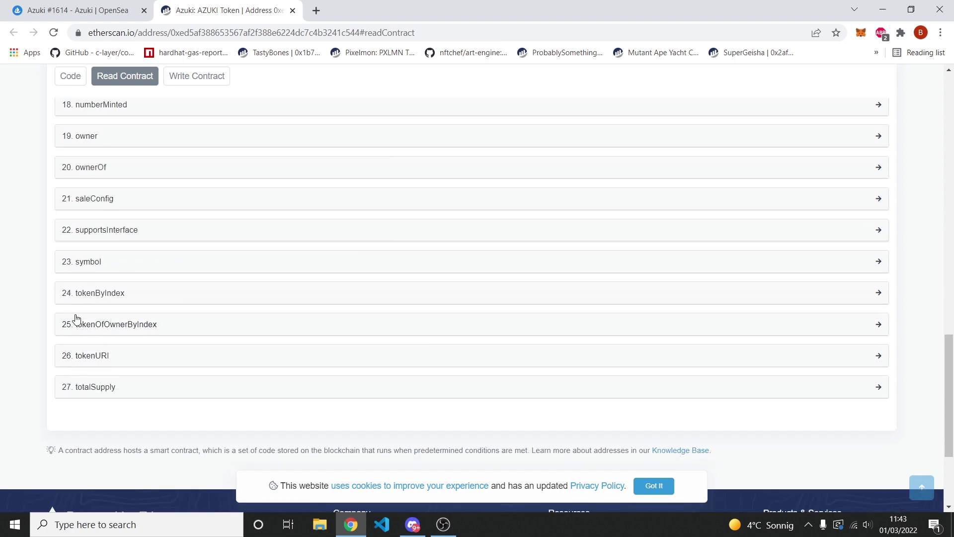
Expand the tokenURI function and query it with token ID 5678.
click(96, 361)
click(110, 401)
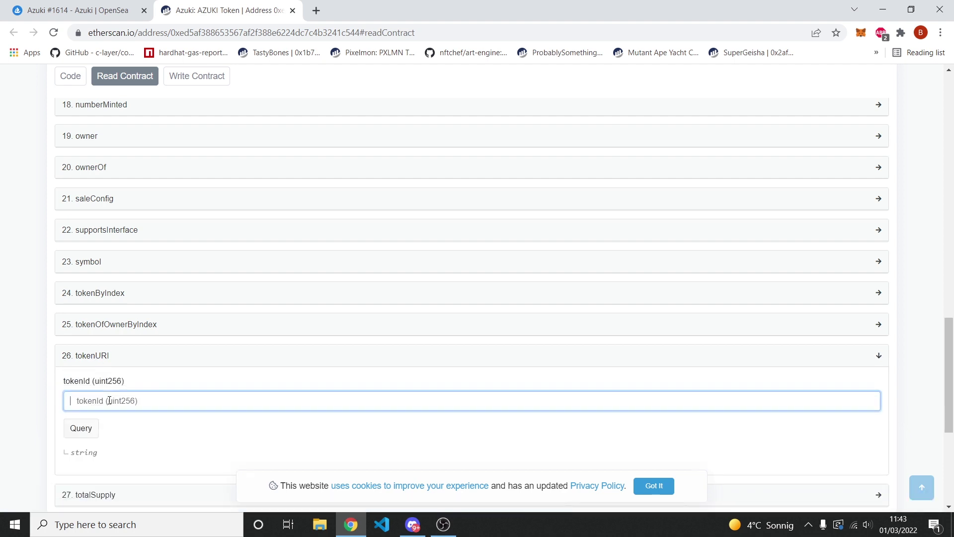
text(5678)
click(79, 427)
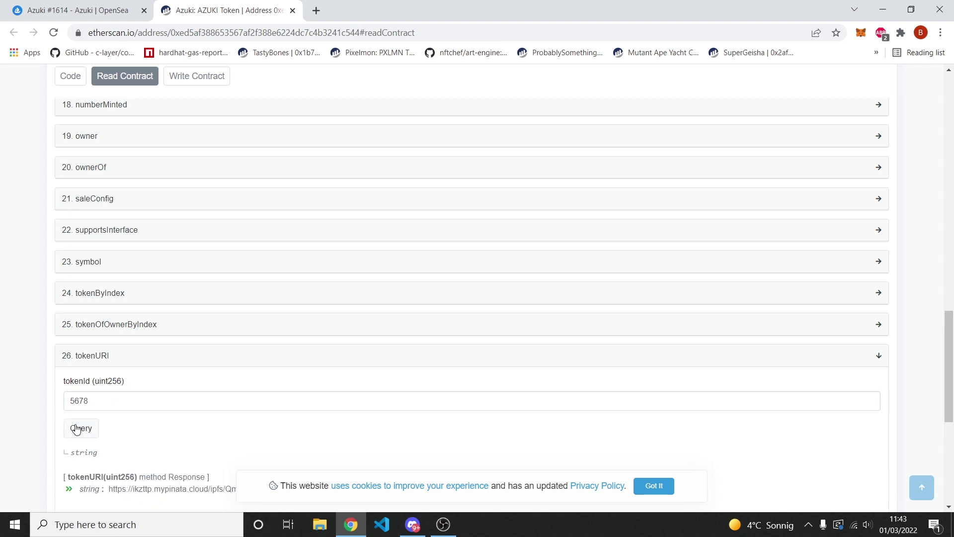
scroll(76, 429, down, 2)
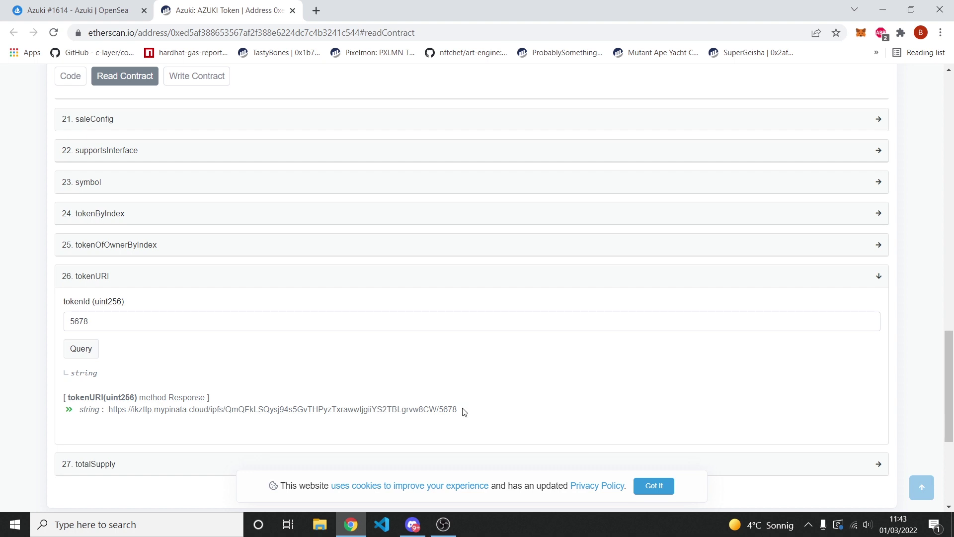
Copy the URI returned by tokenURI and open it in a new browser tab.
drag(147, 421, 118, 406)
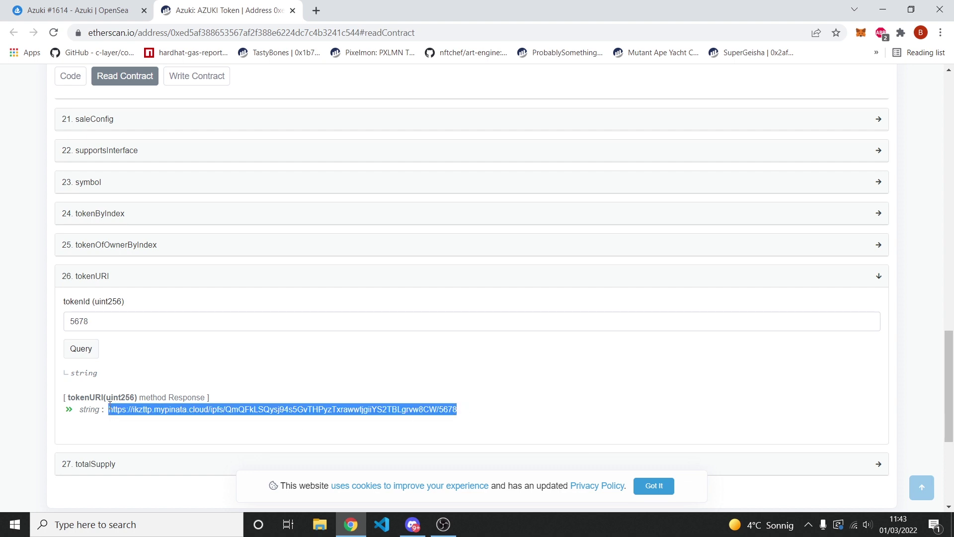
key(ctrl+c)
key(ctrl+t)
key(ctrl+v)
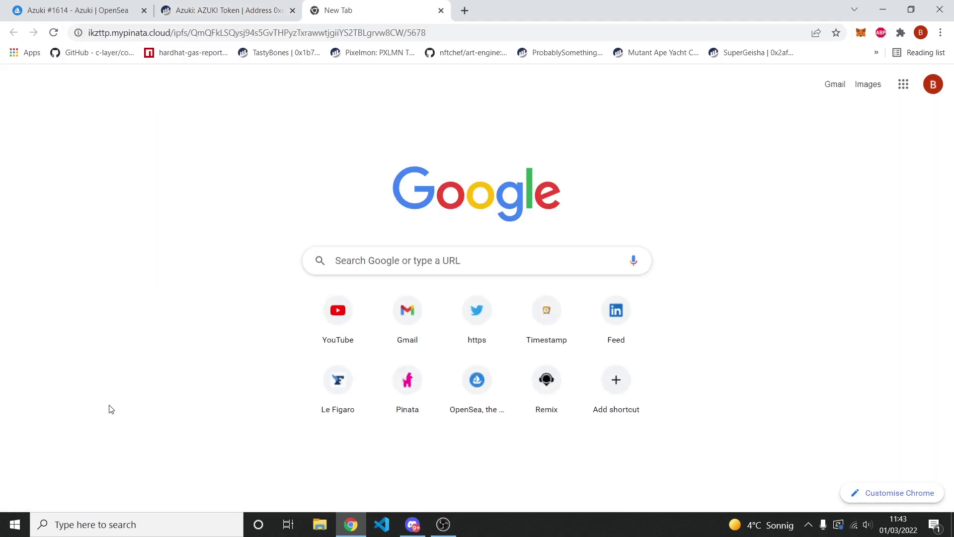
key(Return)
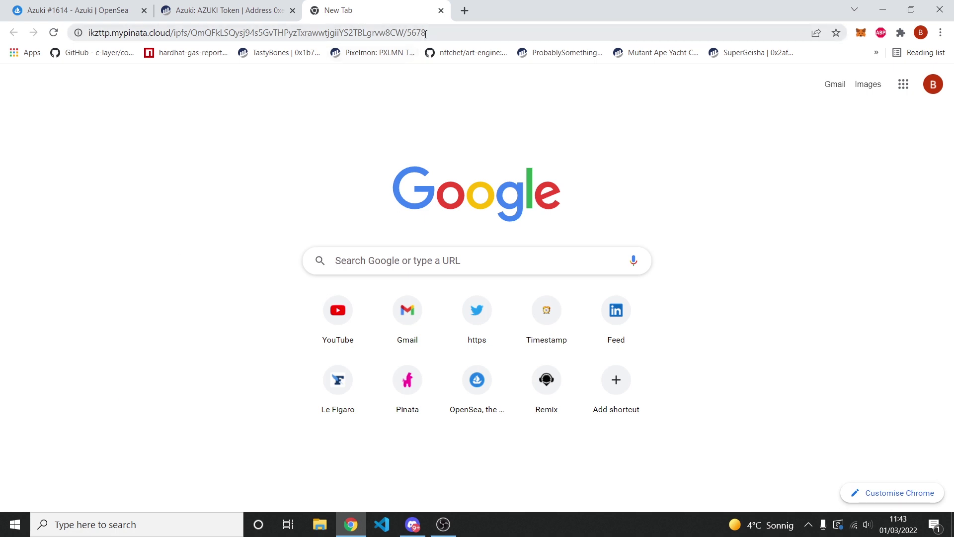
click(426, 33)
click(236, 205)
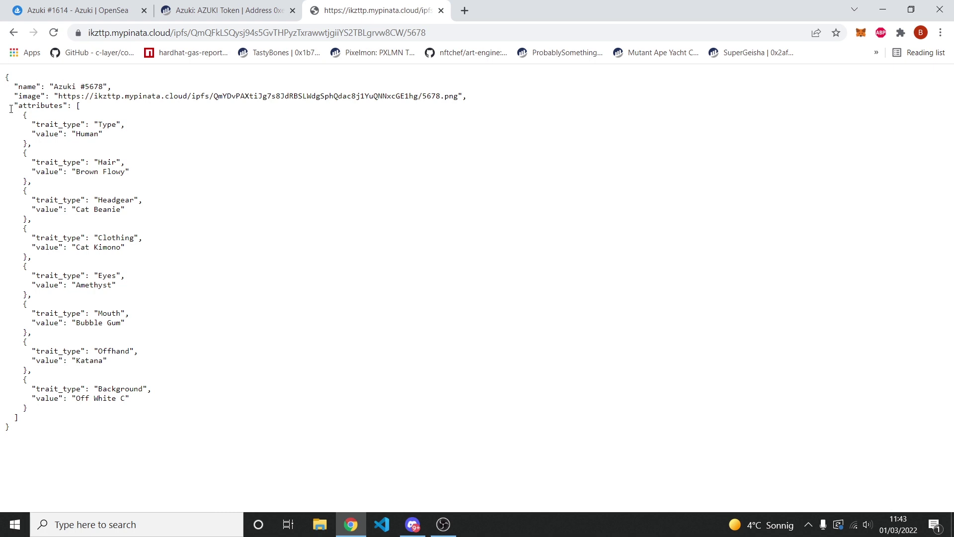
Review the attributes in the token metadata, then copy its image URL and open the image in a new browser tab.
drag(10, 109, 28, 343)
click(59, 109)
drag(60, 96, 460, 96)
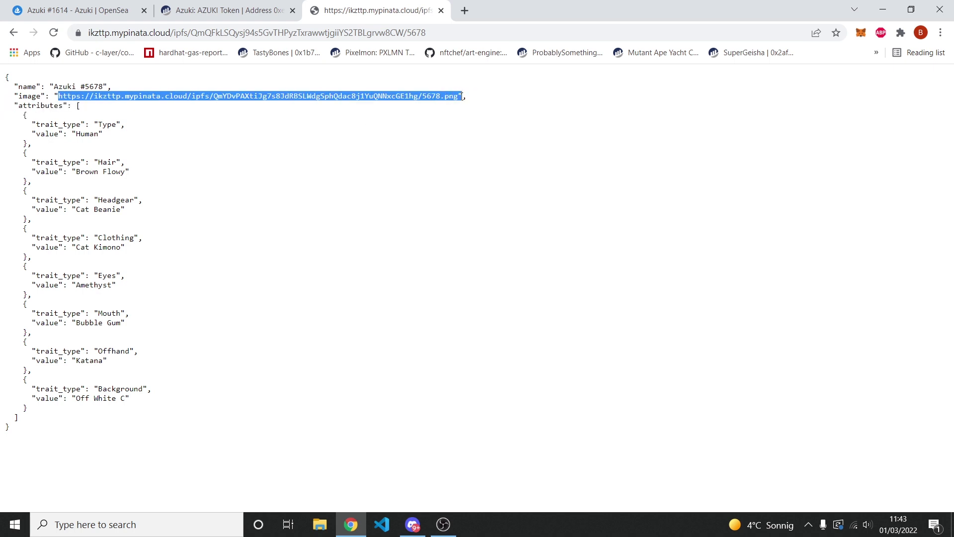
key(ctrl+c)
key(ctrl+t)
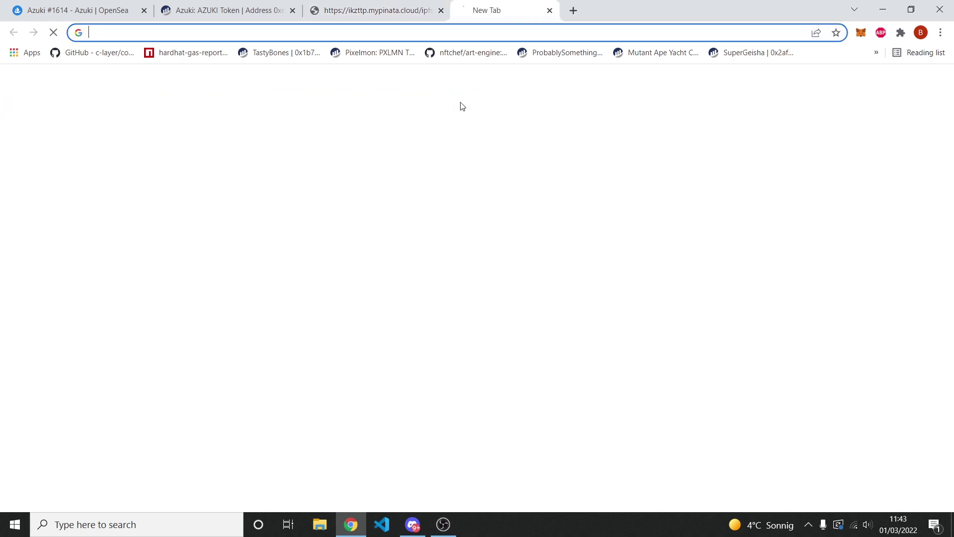
key(ctrl+v)
key(Return)
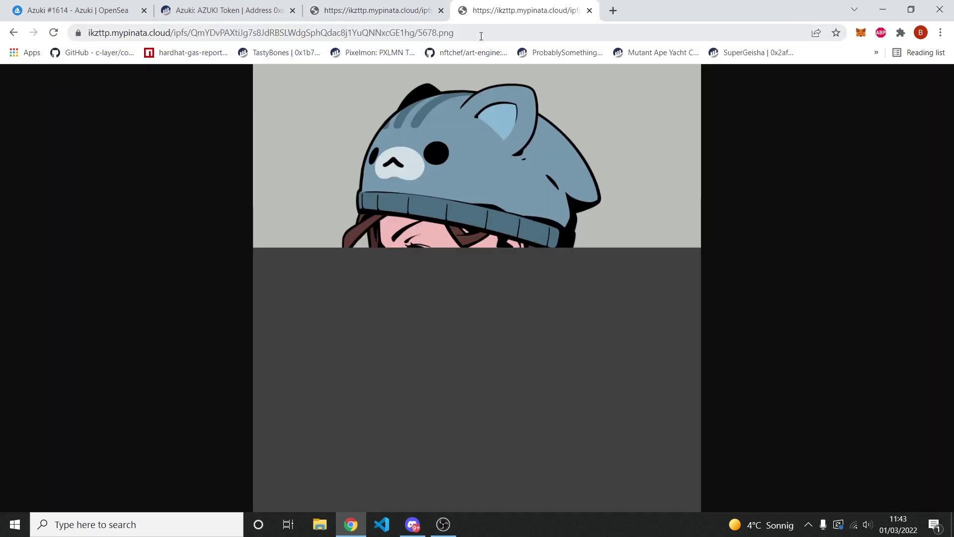
click(462, 219)
click(461, 220)
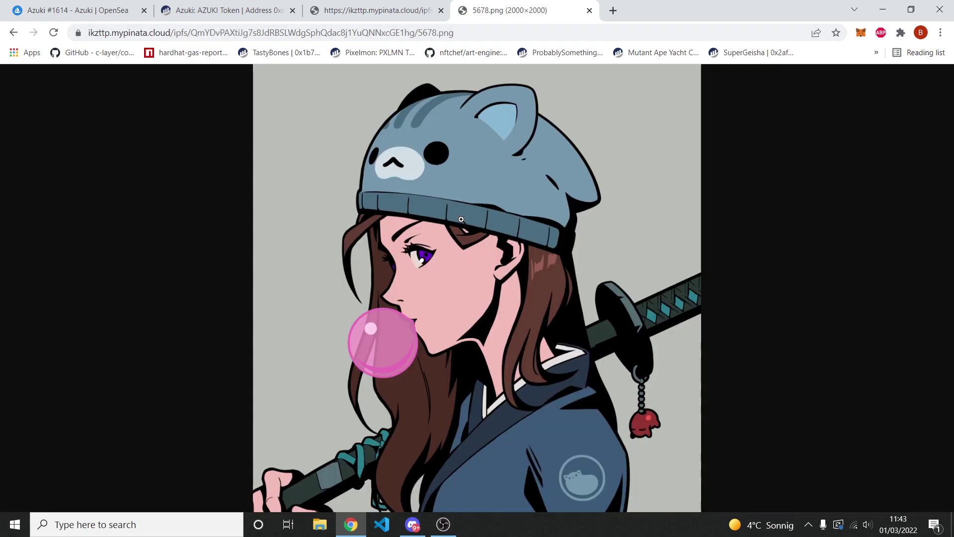
Close the image and metadata pages and return to the Azuki contract's read functions above tokenURI.
click(391, 5)
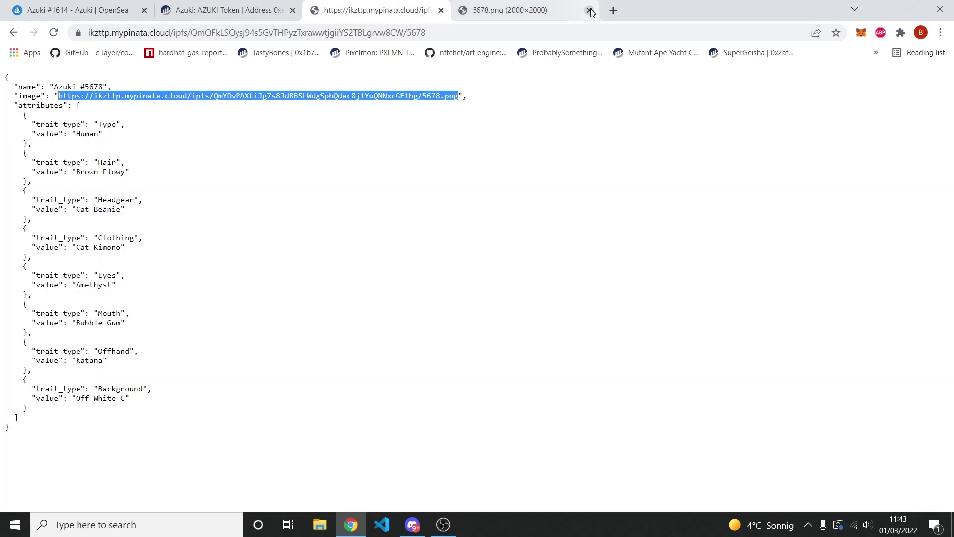
click(590, 10)
click(219, 6)
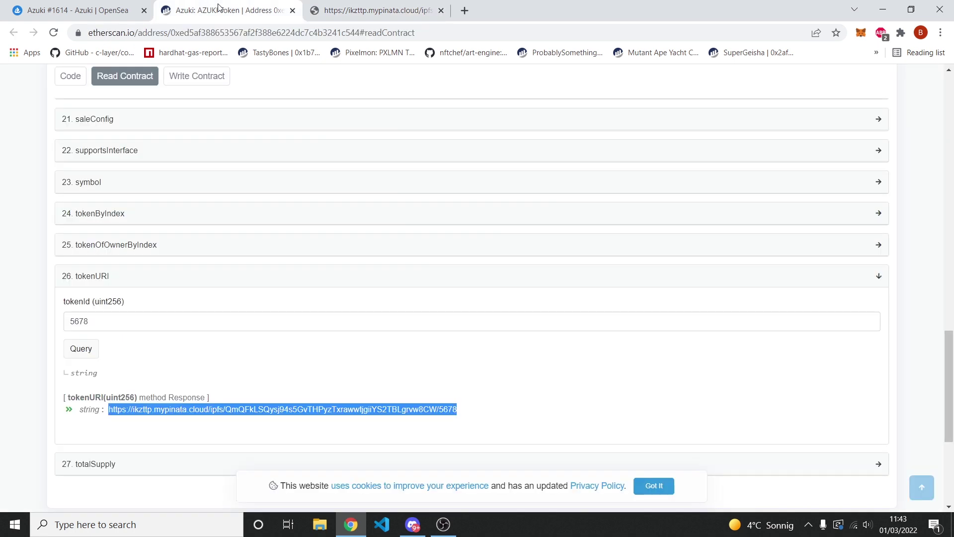
click(441, 11)
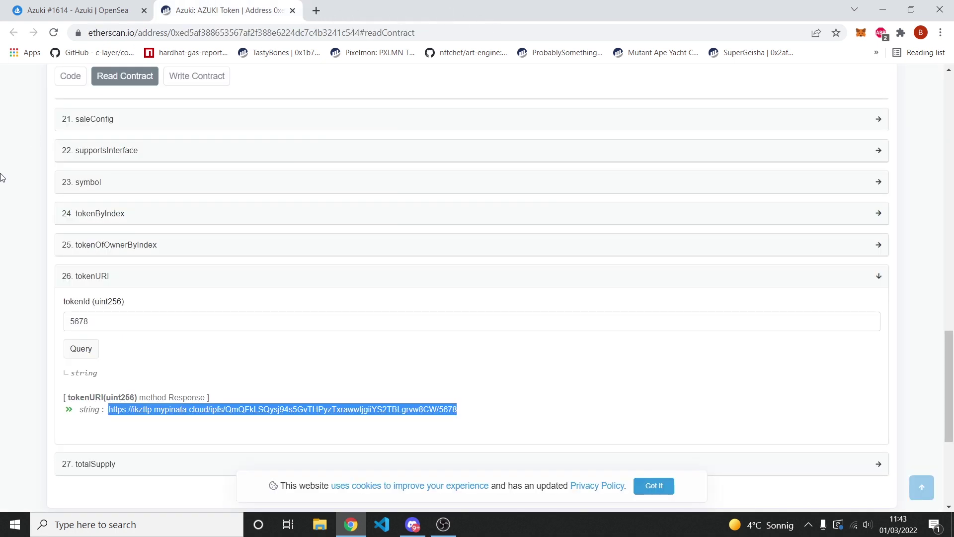
scroll(14, 186, up, 3)
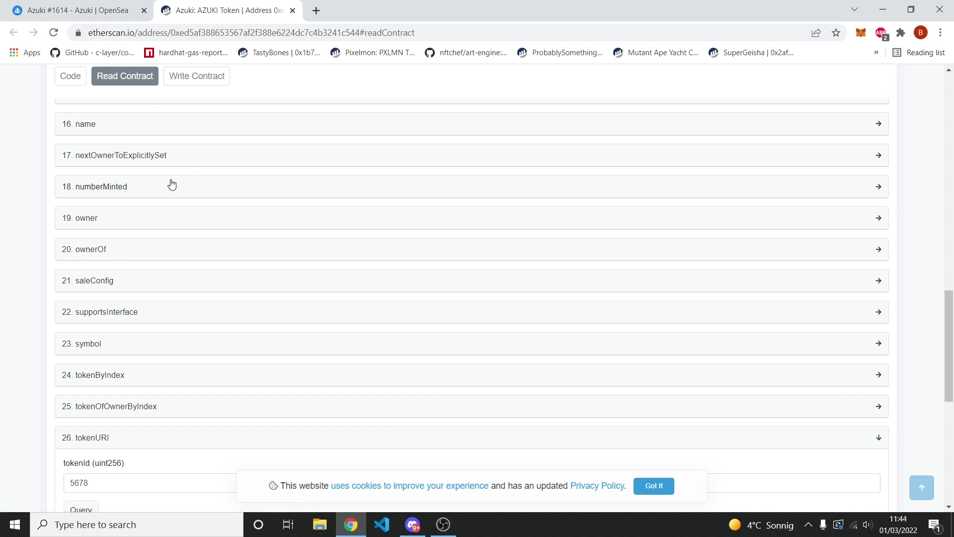
Expand the owner function, then expand ownerOf and query it with token ID 56.
click(91, 220)
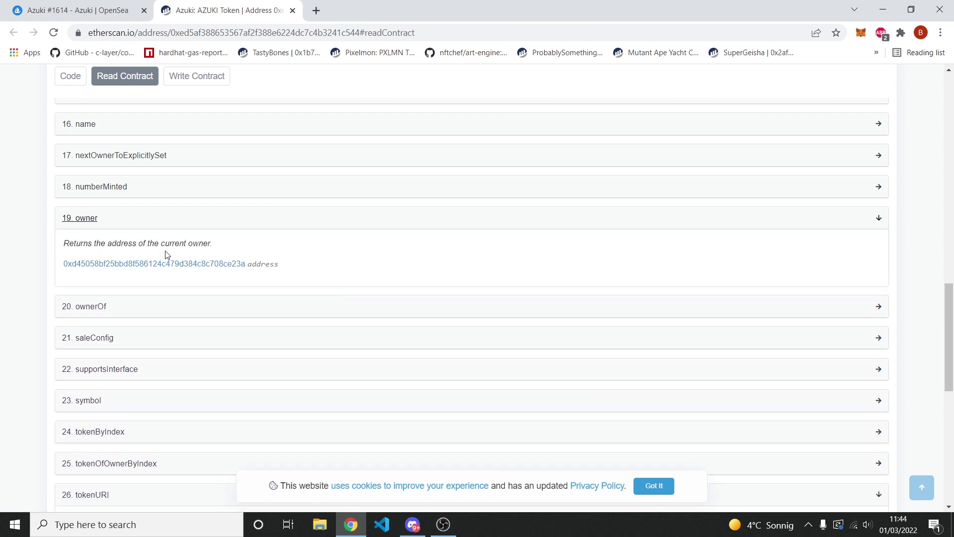
click(97, 307)
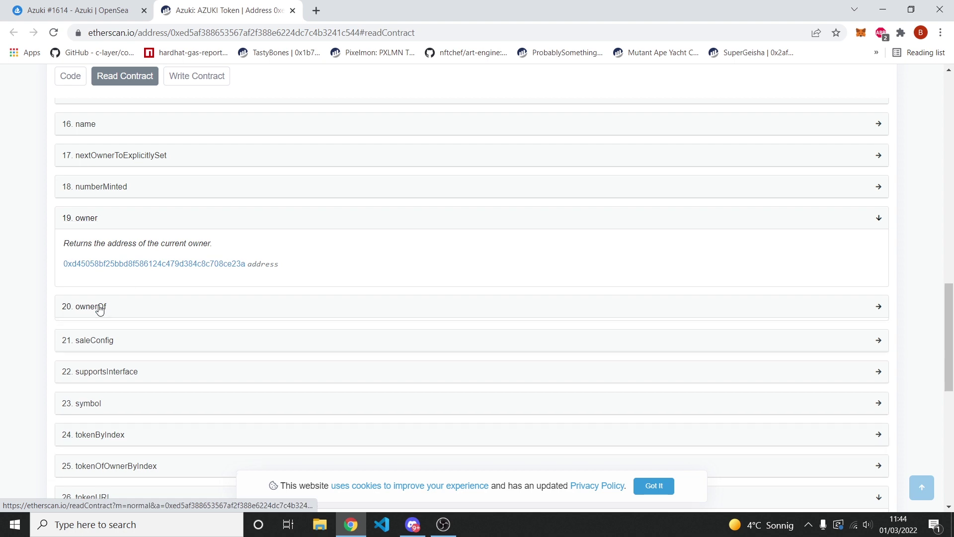
scroll(117, 341, down, 2)
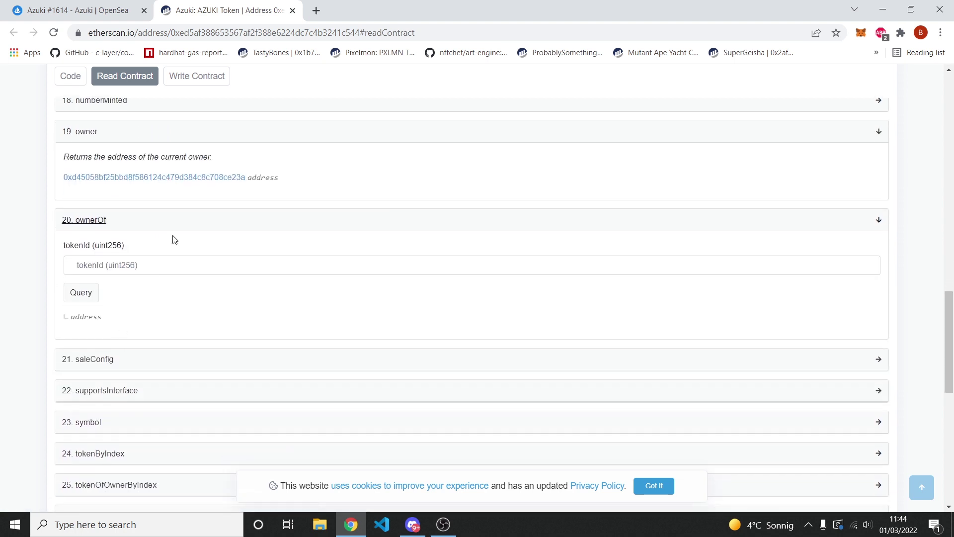
click(133, 265)
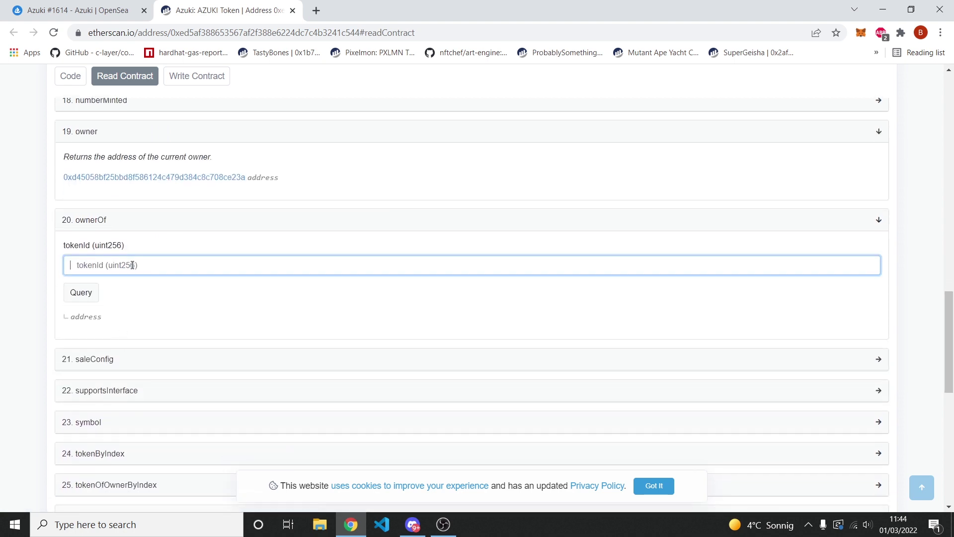
text(56)
click(75, 299)
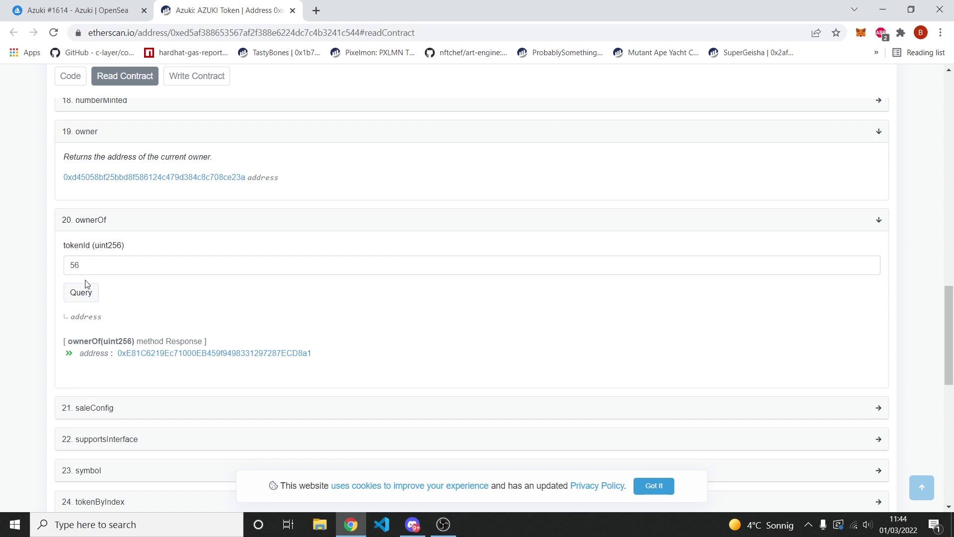
Open the owner address returned by ownerOf in a new browser tab, review its overview and transactions, then return to the Azuki contract.
middle_click(179, 354)
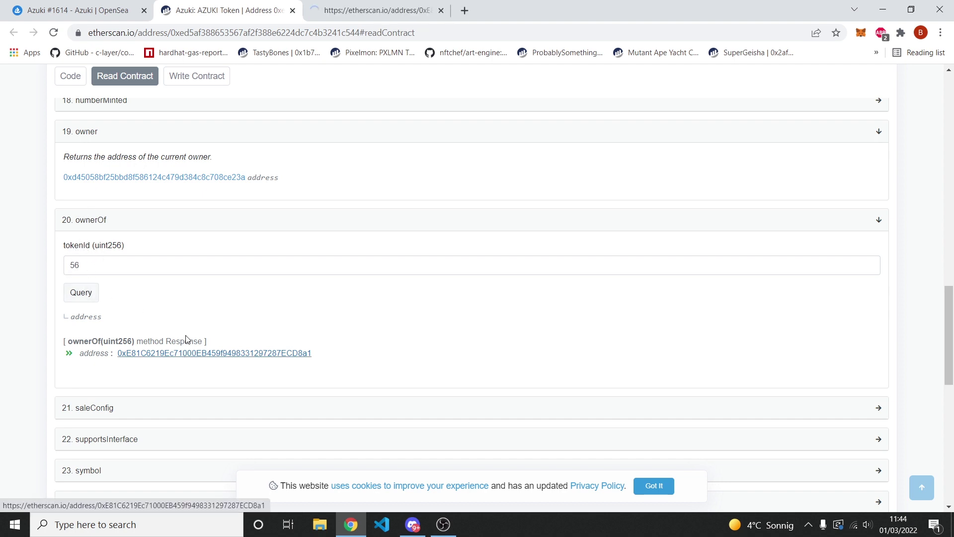
click(392, 14)
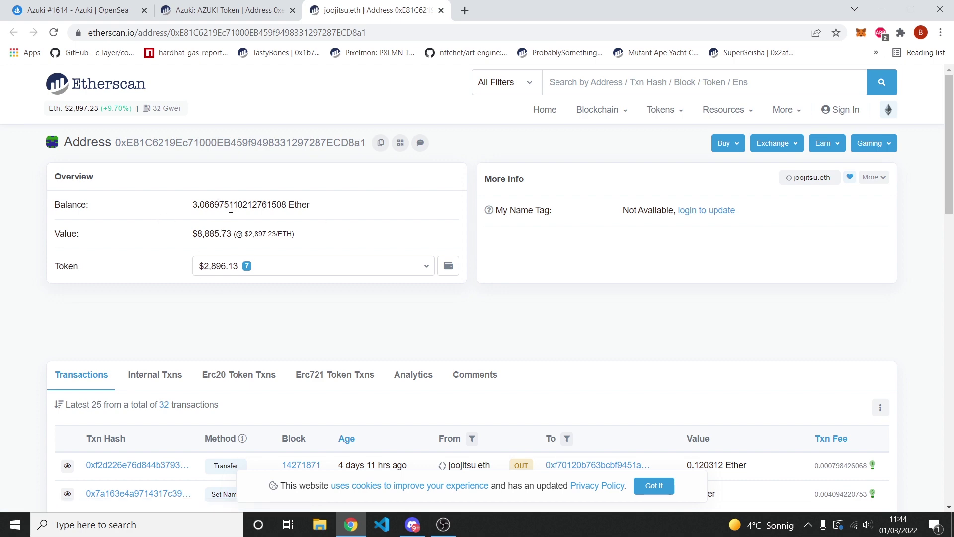
scroll(228, 210, down, 5)
click(253, 6)
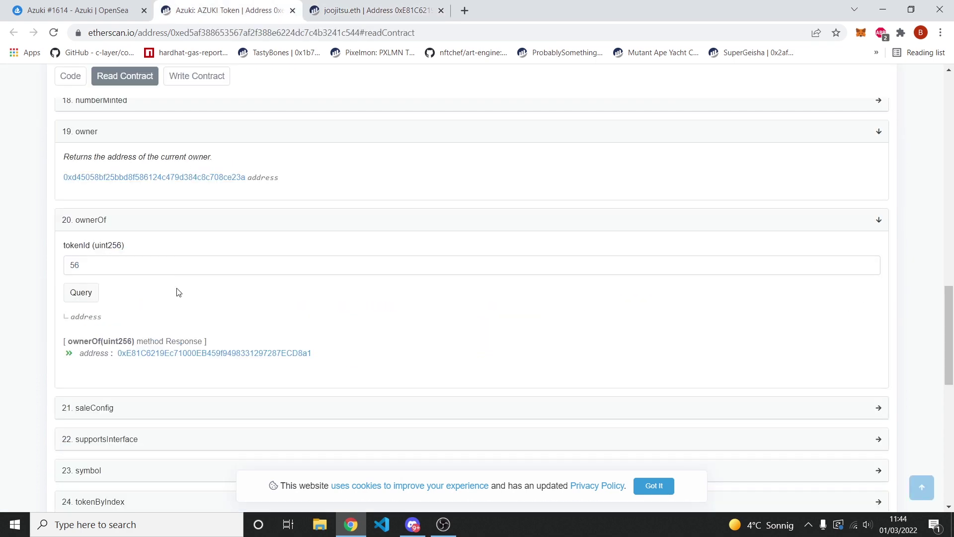
Expand the symbol and totalSupply read functions to view the values they return.
scroll(177, 292, down, 5)
click(96, 222)
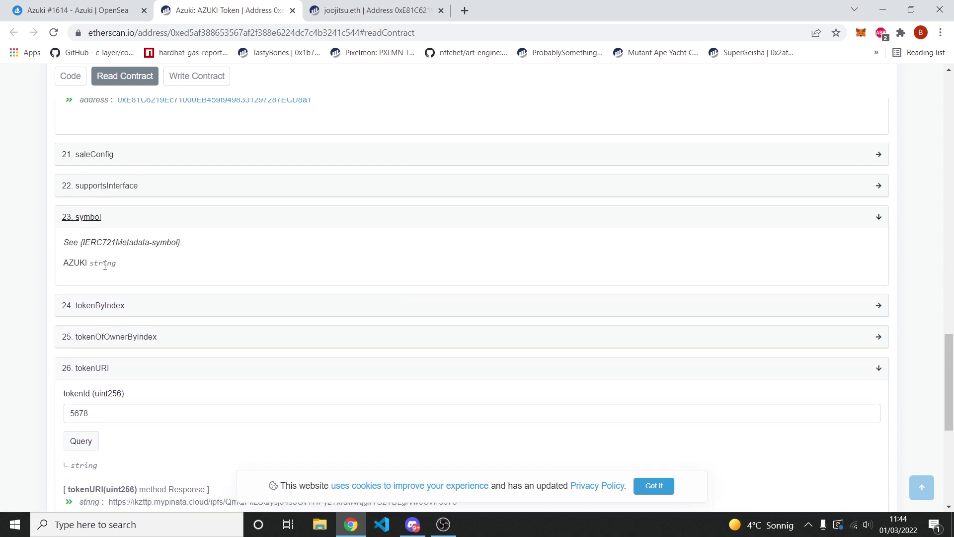
scroll(105, 265, down, 3)
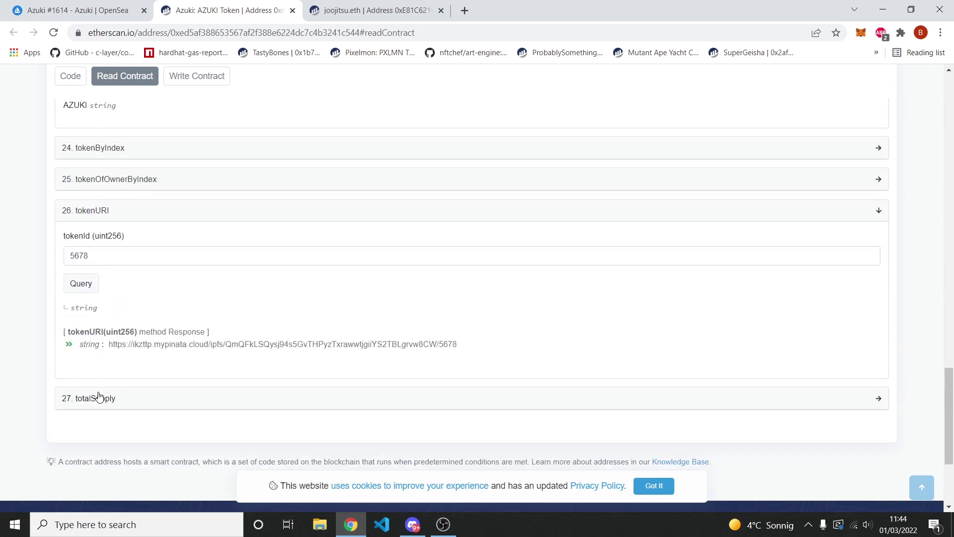
click(98, 397)
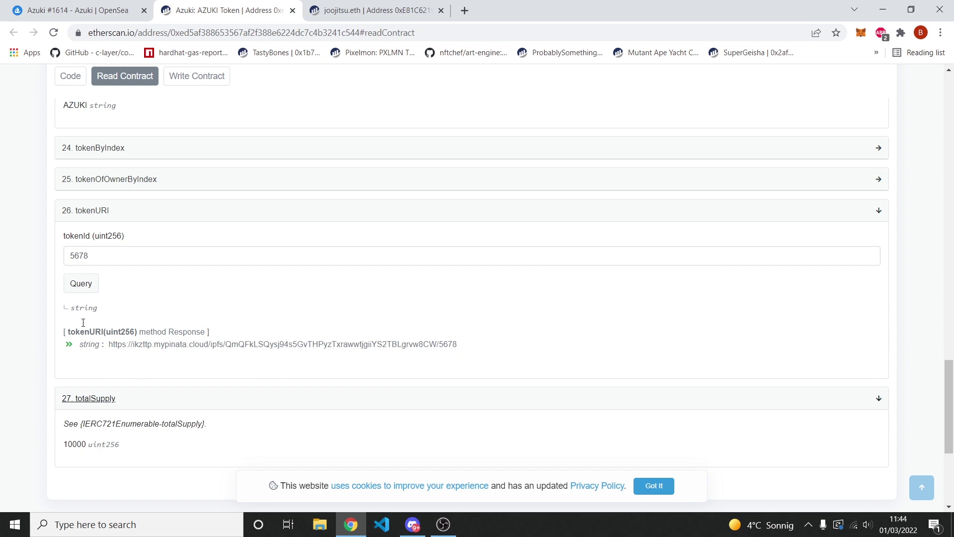
Expand the name and maxPerAddressDuringMint read functions to view the values they return.
scroll(129, 419, up, 12)
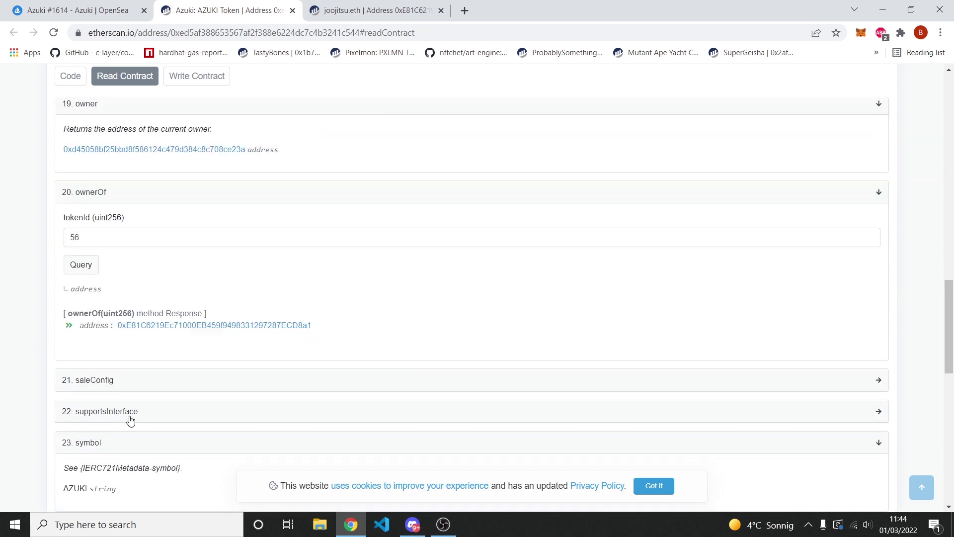
scroll(130, 419, up, 2)
click(93, 349)
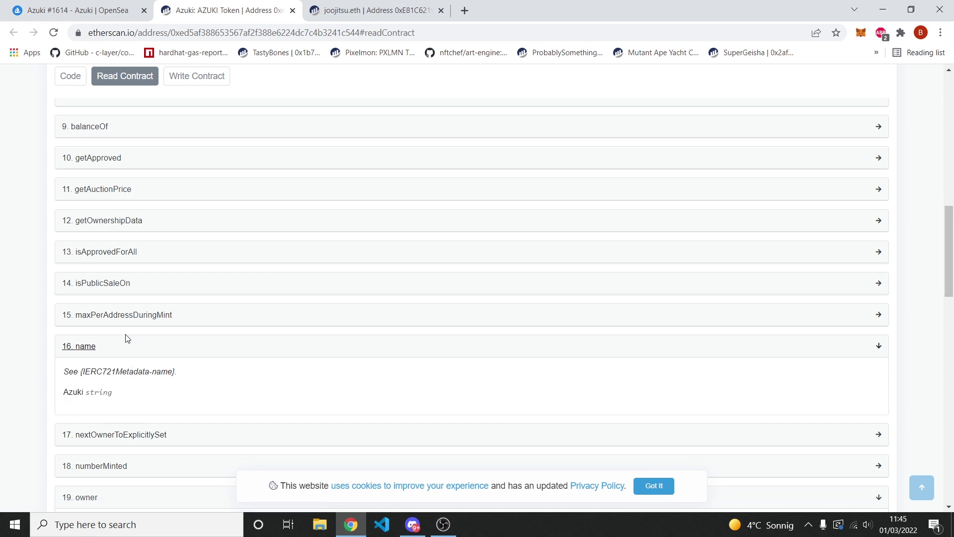
click(111, 316)
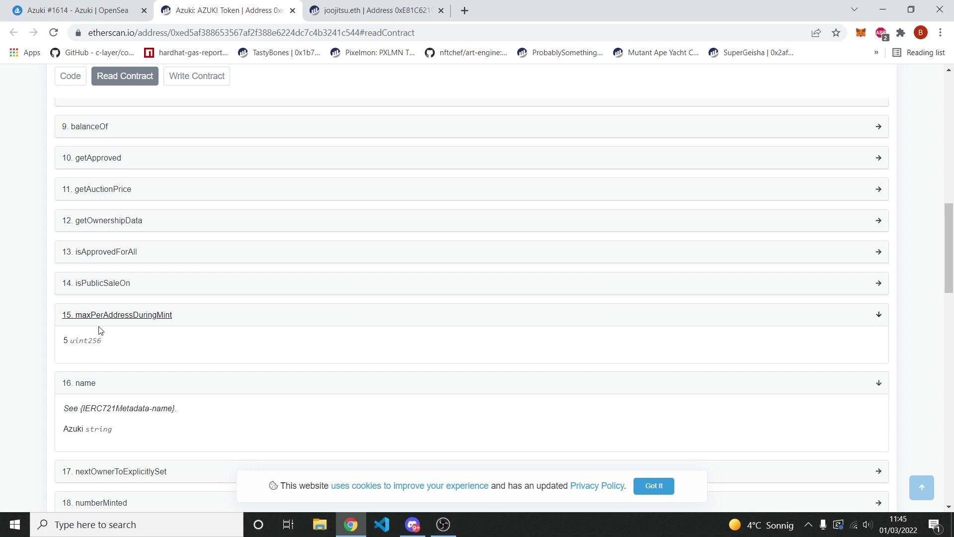
Expand the getAuctionPrice function to view its input and look over the surrounding read functions, including the auction constants.
scroll(101, 331, up, 2)
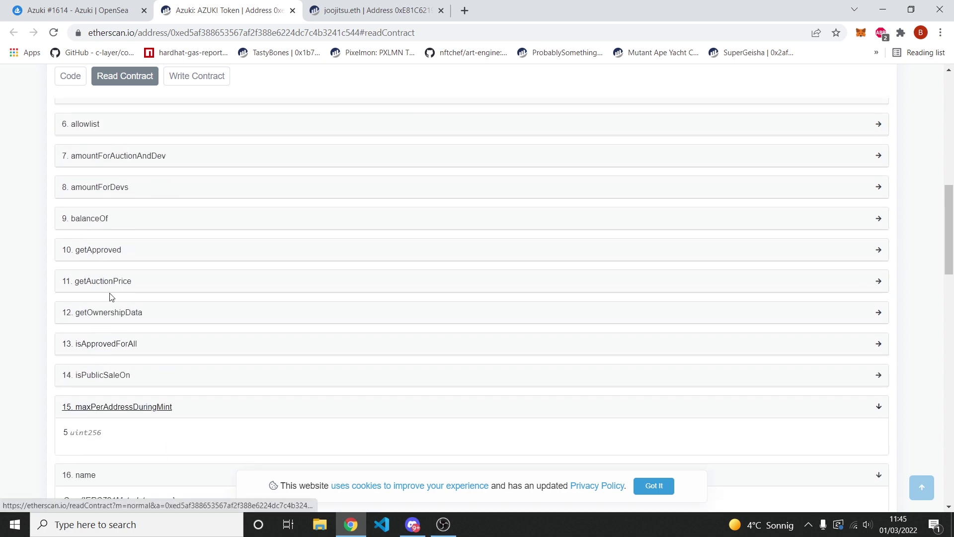
click(110, 282)
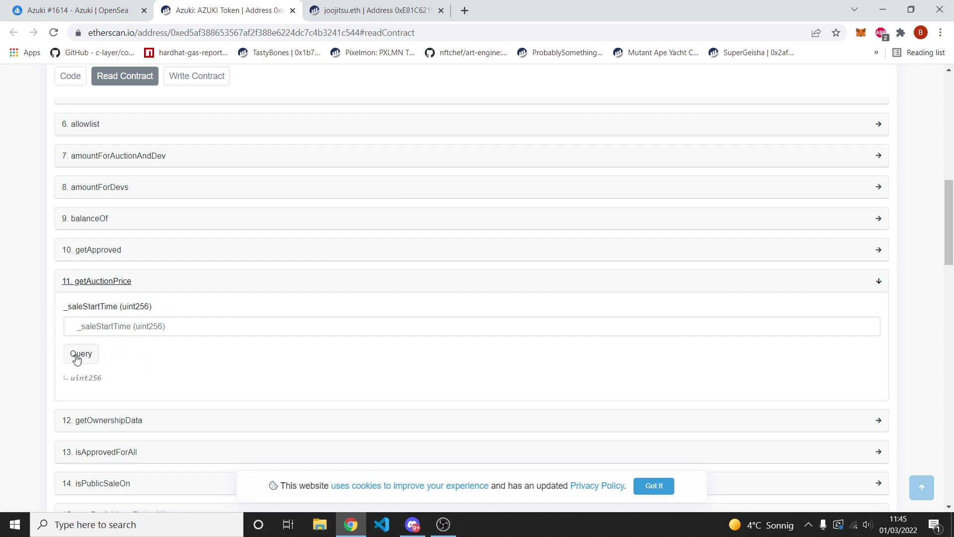
scroll(113, 324, up, 4)
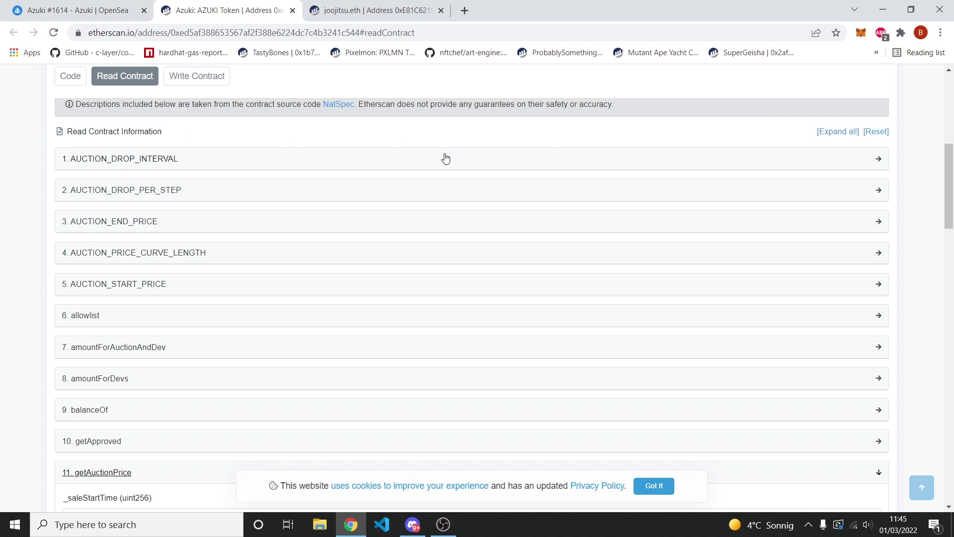
scroll(437, 175, down, 4)
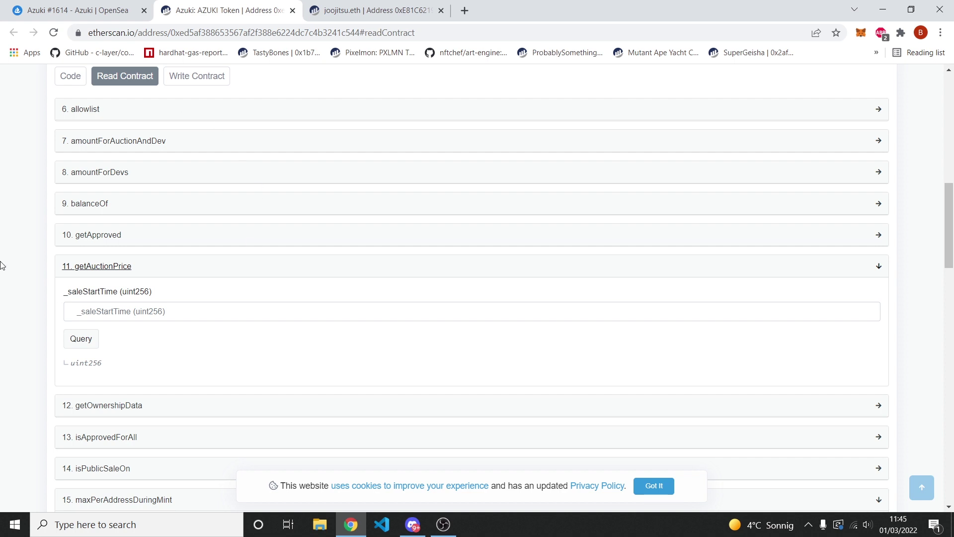
scroll(11, 269, down, 1)
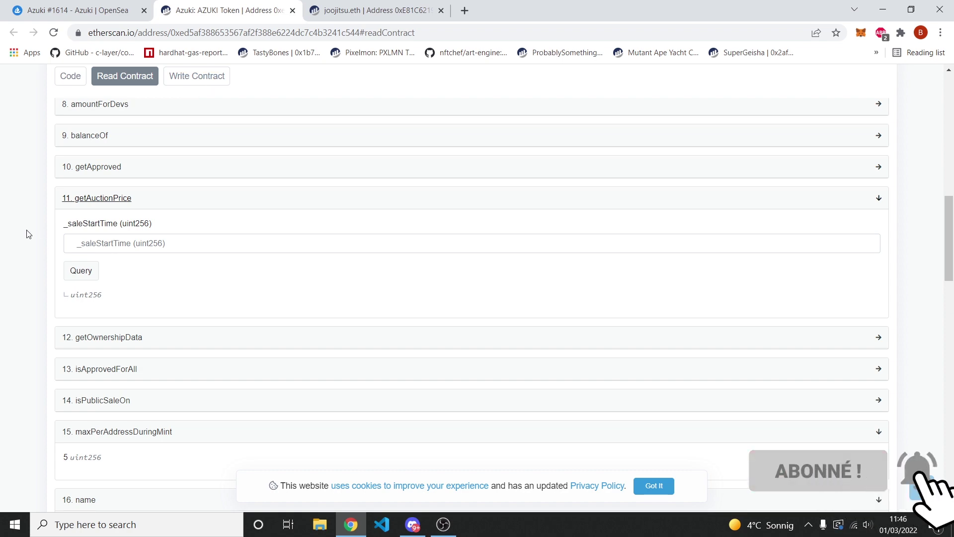
Open the Azuki contract's internal transactions, review the transfers and their Ether values, and return to the contract overview.
scroll(28, 234, up, 7)
scroll(27, 234, down, 2)
scroll(64, 248, up, 2)
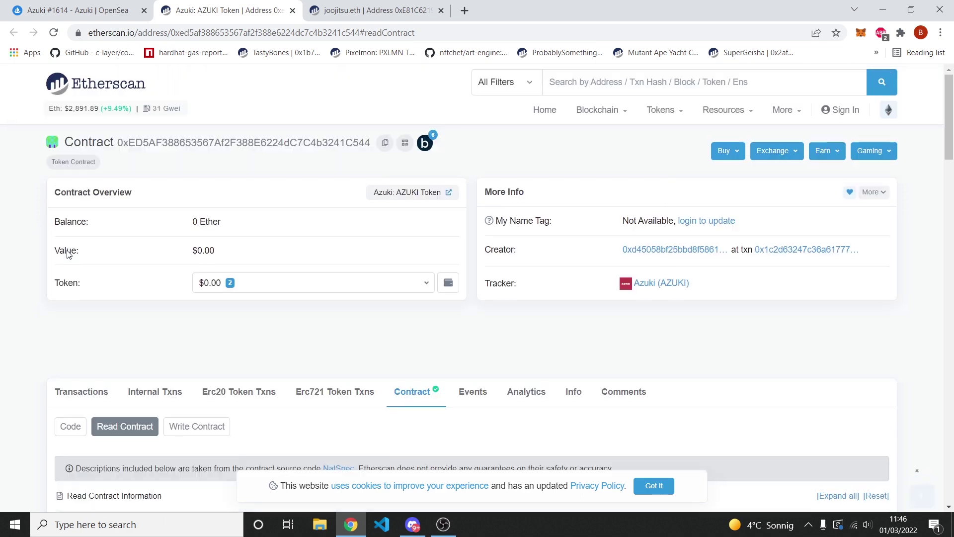
click(149, 396)
scroll(34, 358, down, 5)
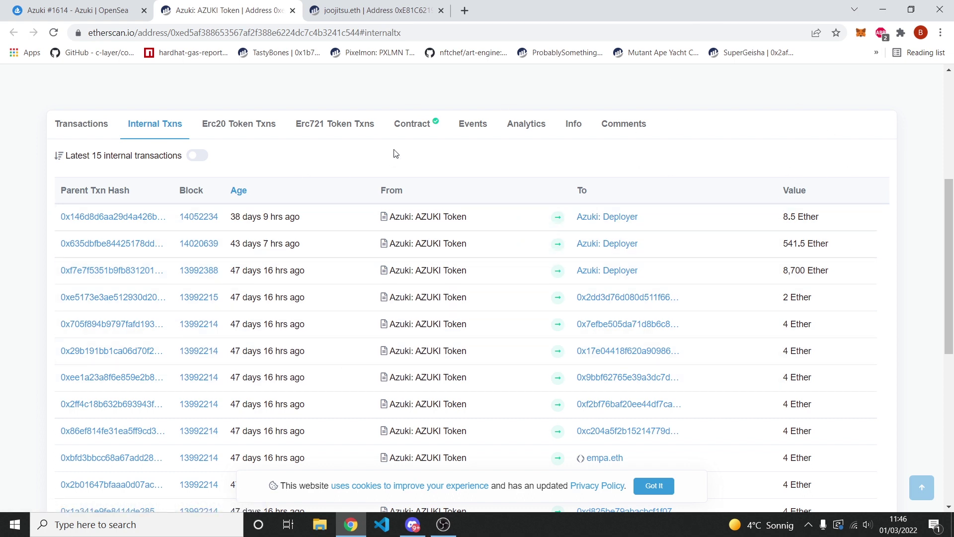
scroll(187, 251, up, 5)
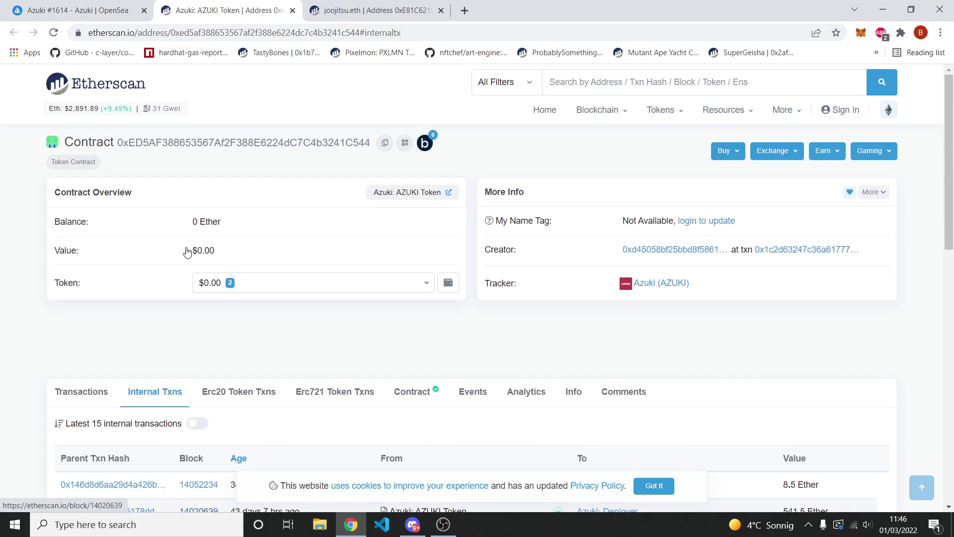